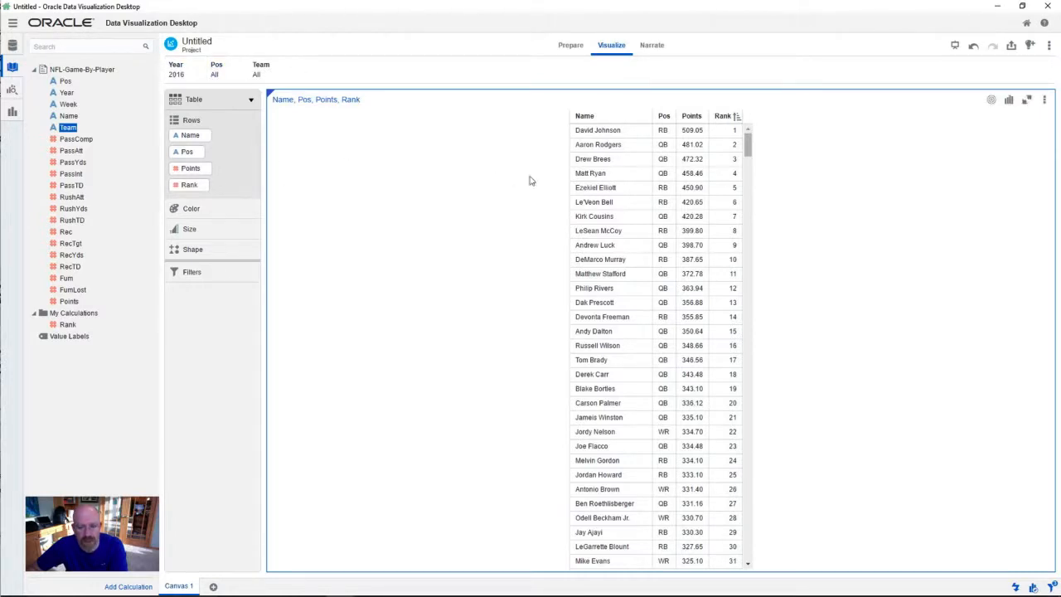
# Step: Examine the rows of the highest-ranked quarterbacks in the 2016 player points table
pyautogui.click(635, 145)
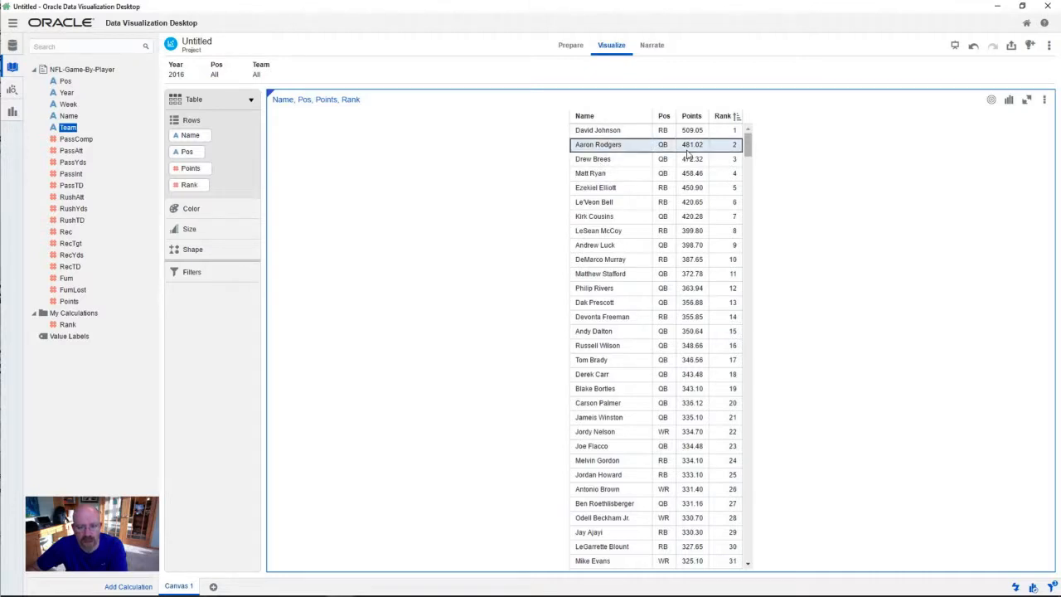
pyautogui.click(631, 163)
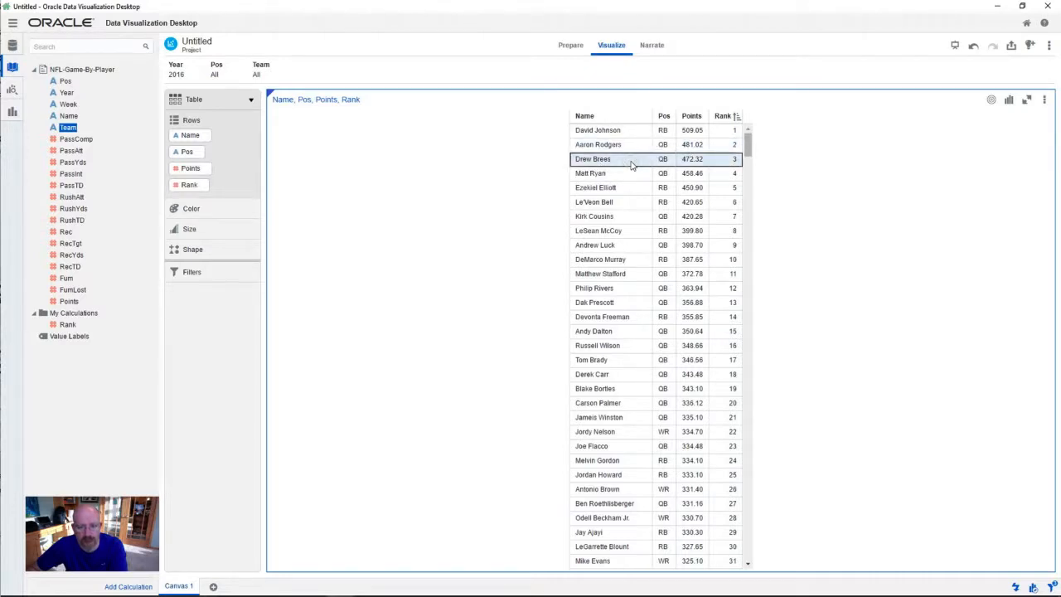
pyautogui.click(627, 173)
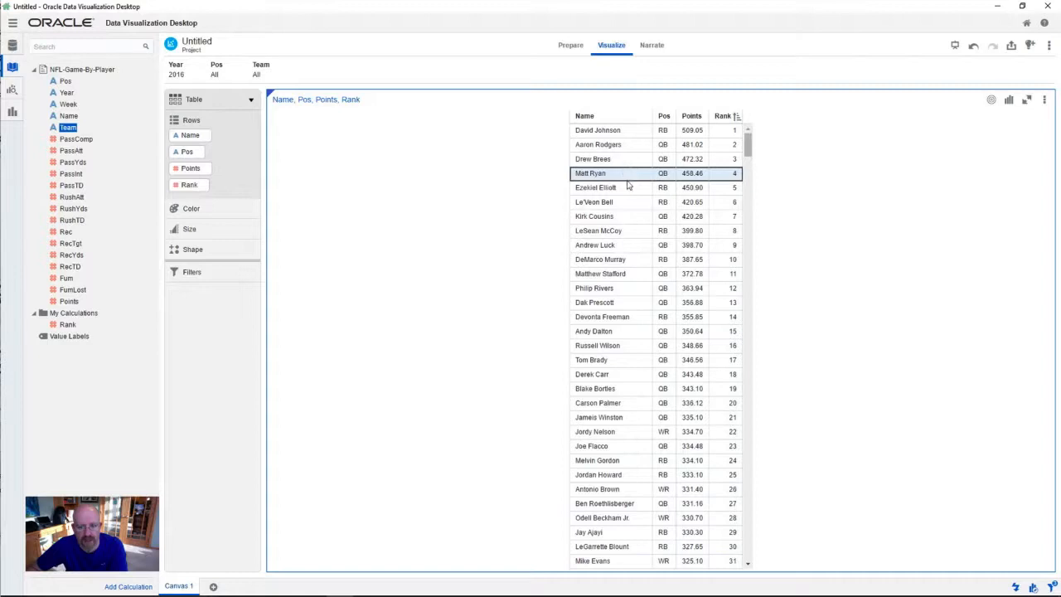
pyautogui.click(622, 221)
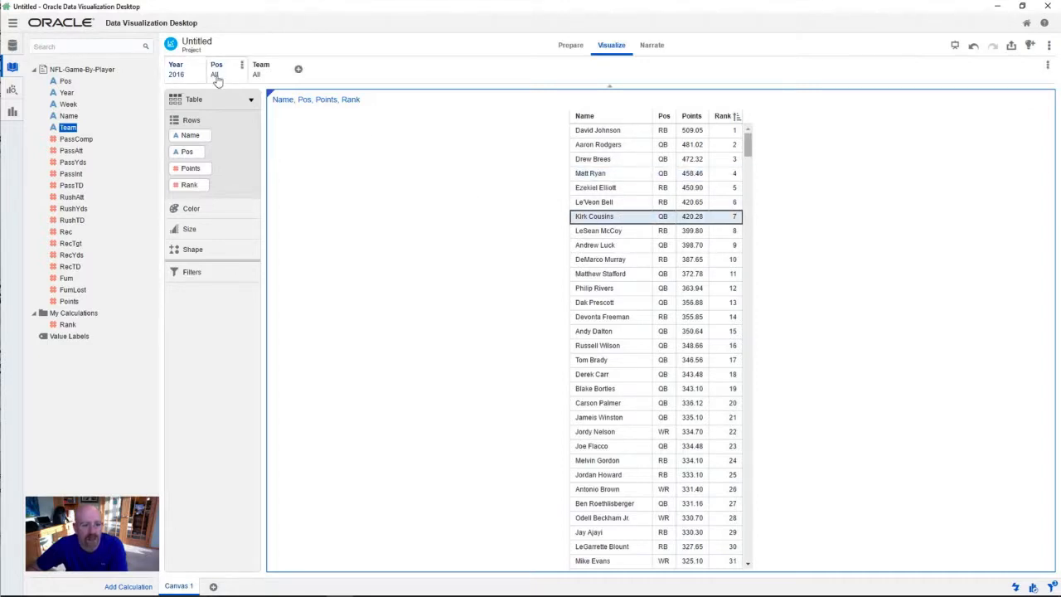
# Step: Filter the player points table to the QB position
pyautogui.click(215, 72)
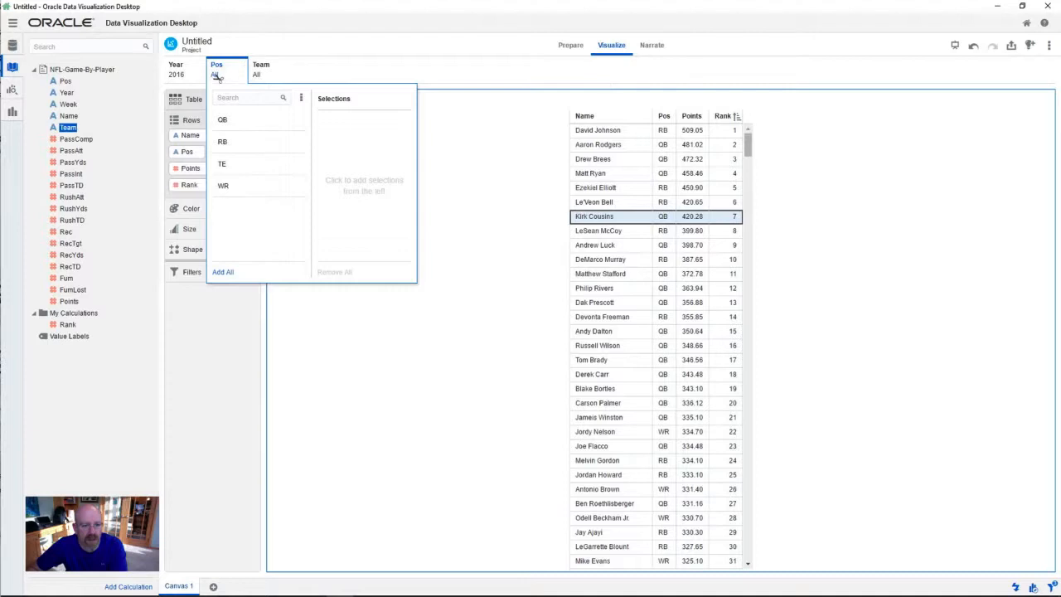
pyautogui.click(222, 120)
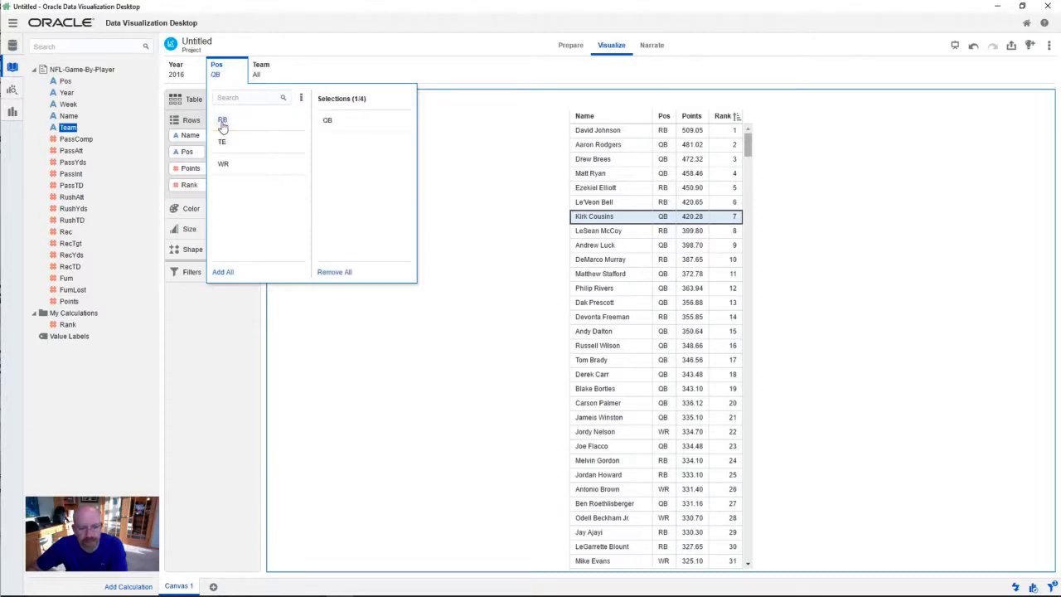
pyautogui.click(406, 346)
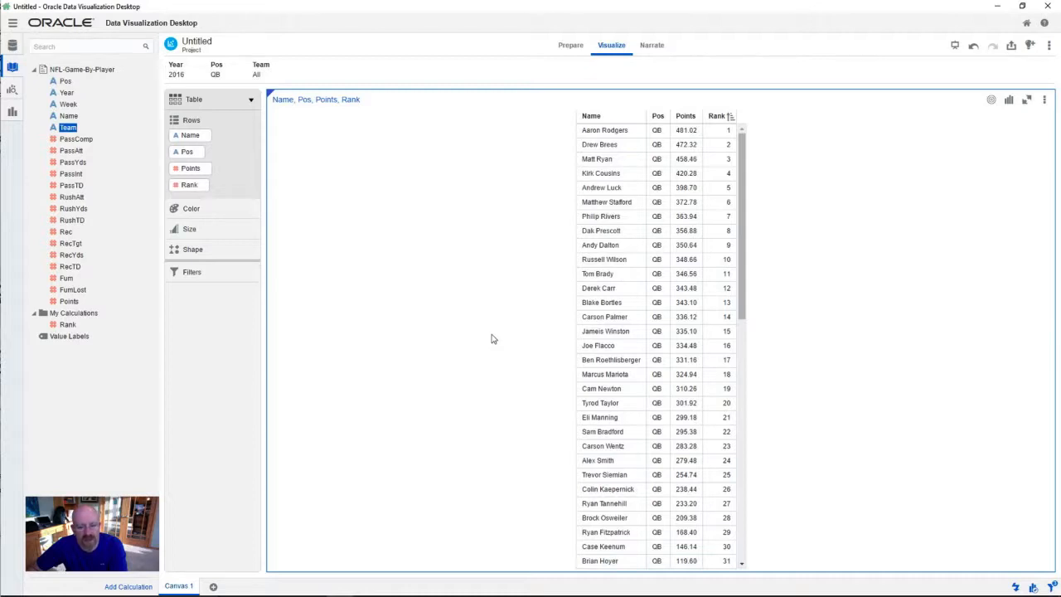
# Step: Leave the project and open the NFL FF Ranks data flow from the data sources area
pyautogui.click(1026, 23)
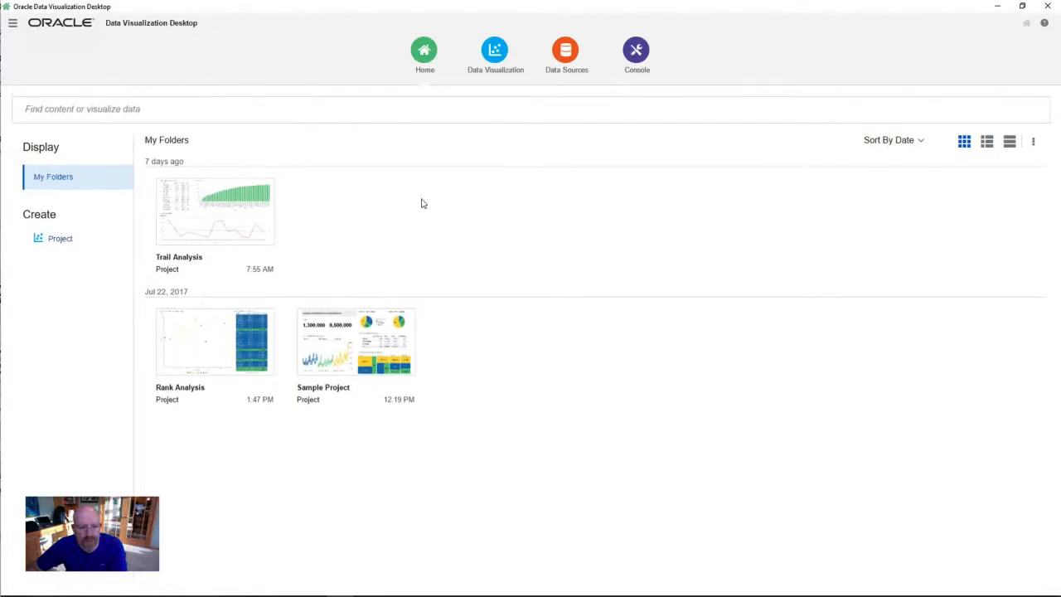
pyautogui.click(565, 51)
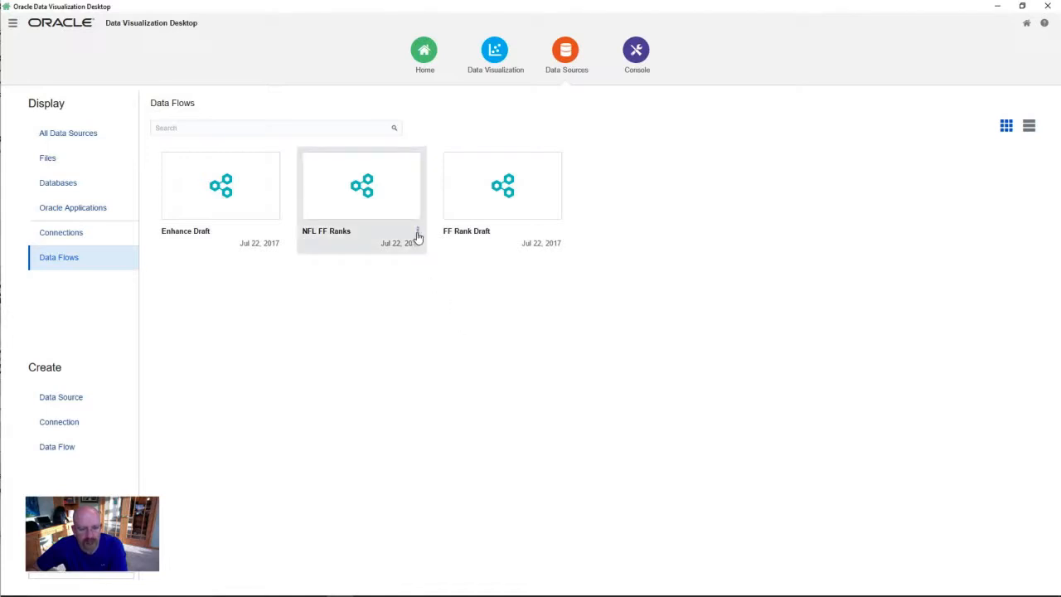
pyautogui.click(417, 232)
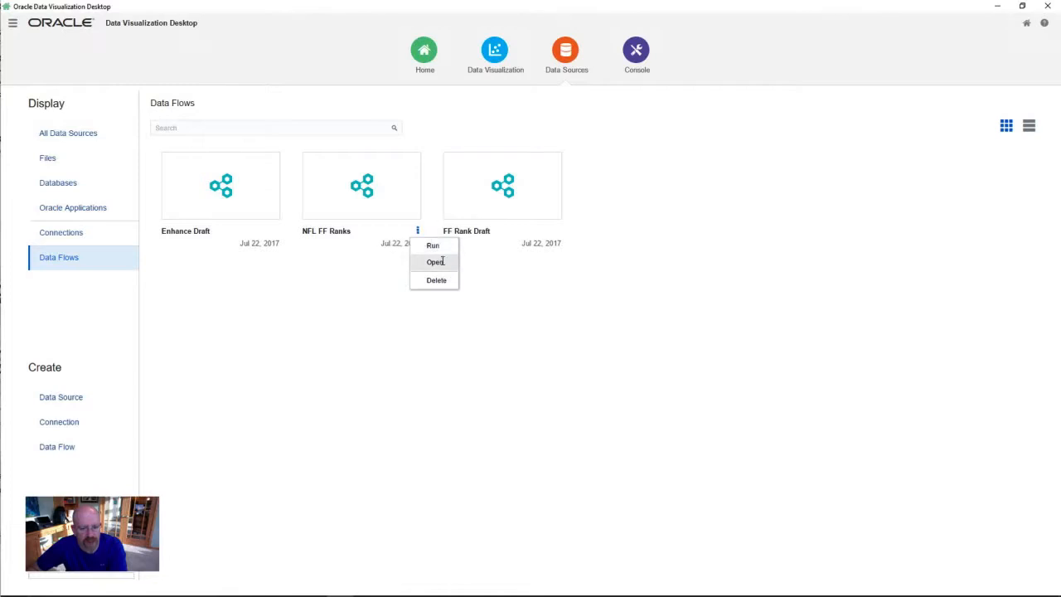
pyautogui.click(438, 264)
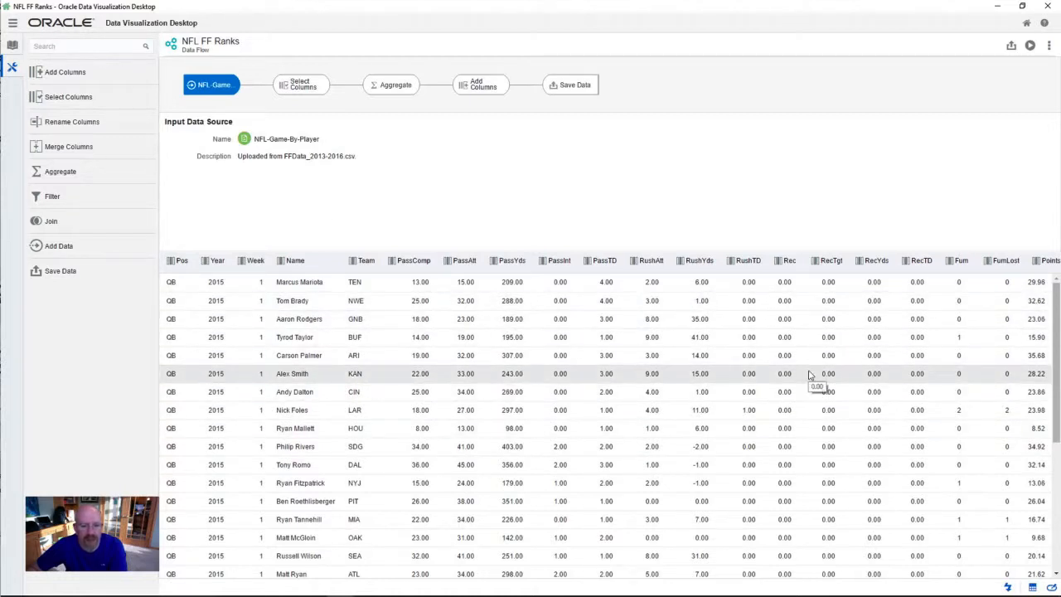
# Step: Review the Select Columns and Aggregate steps of the data flow, comparing their data and checking the Group By columns
pyautogui.click(296, 90)
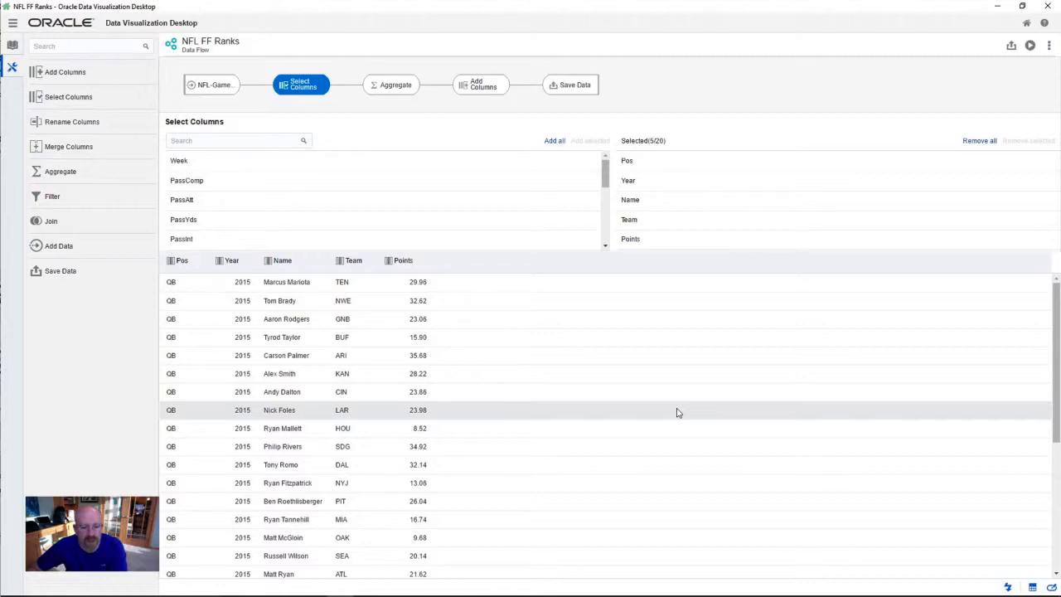
pyautogui.click(389, 85)
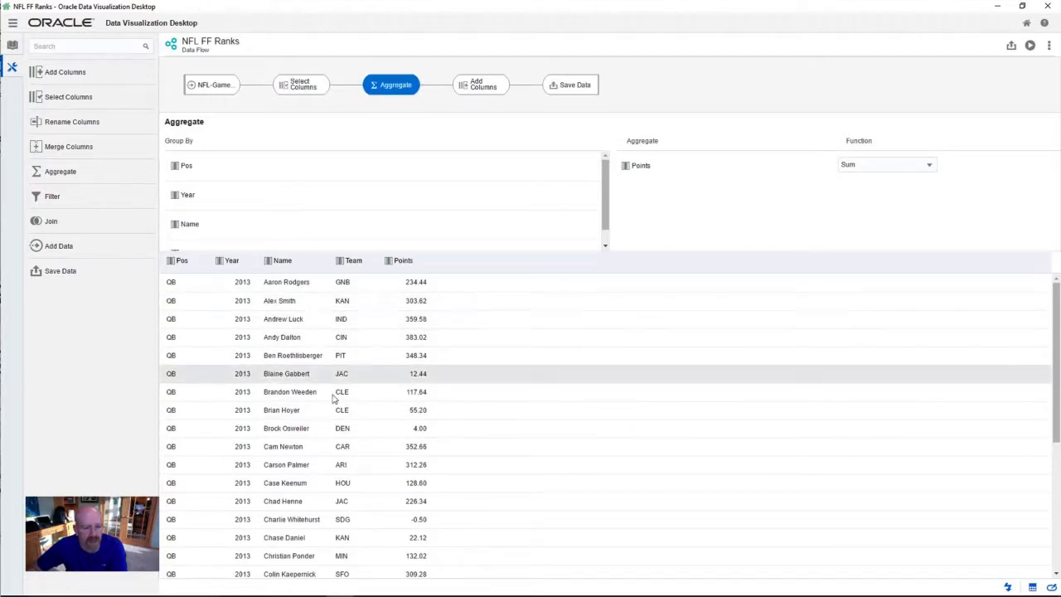
pyautogui.click(297, 88)
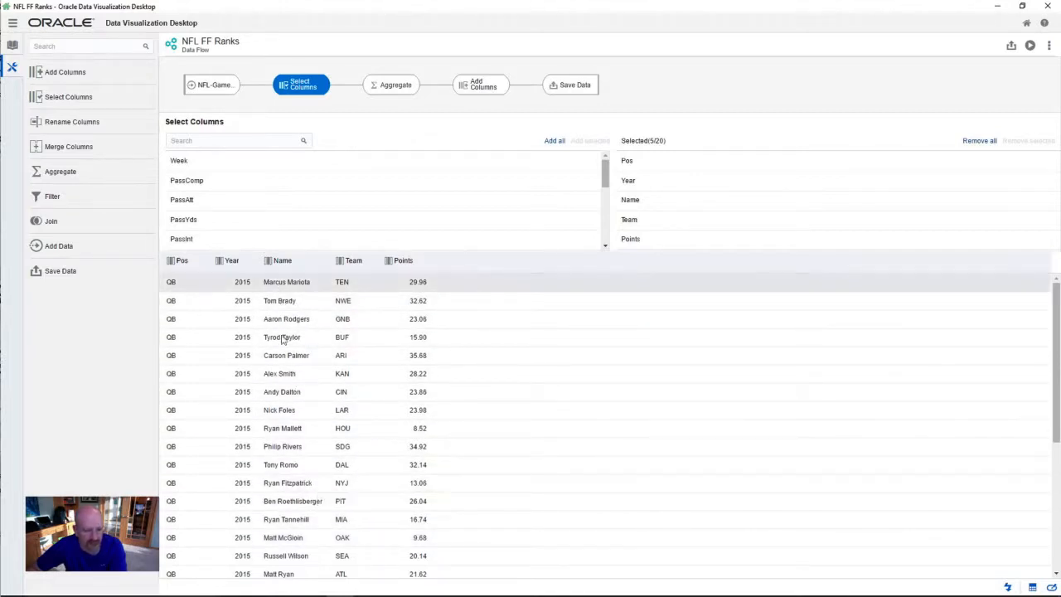
pyautogui.click(391, 84)
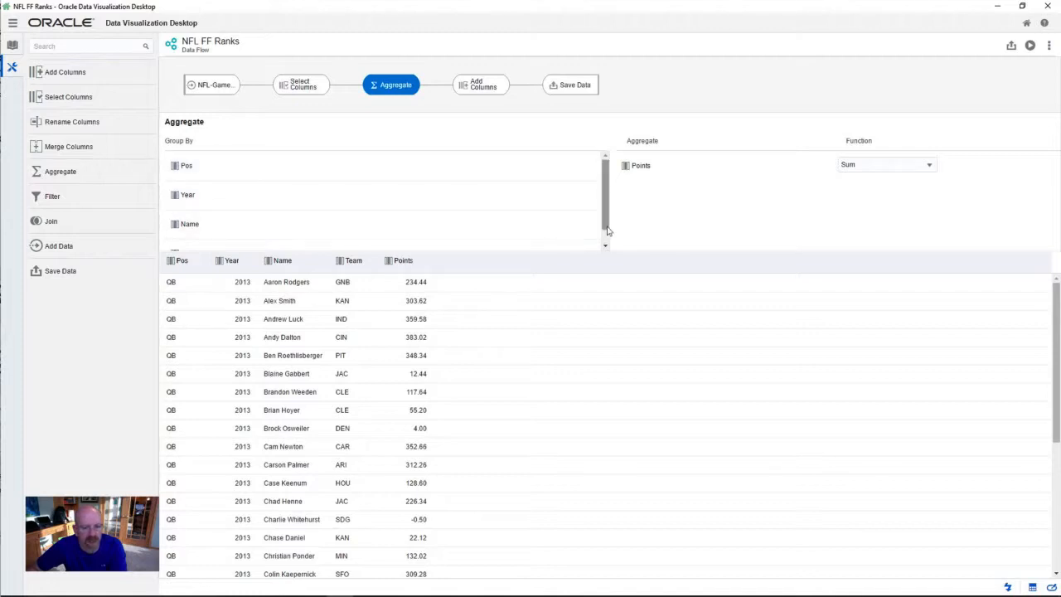
pyautogui.scroll(-1, 607, 231)
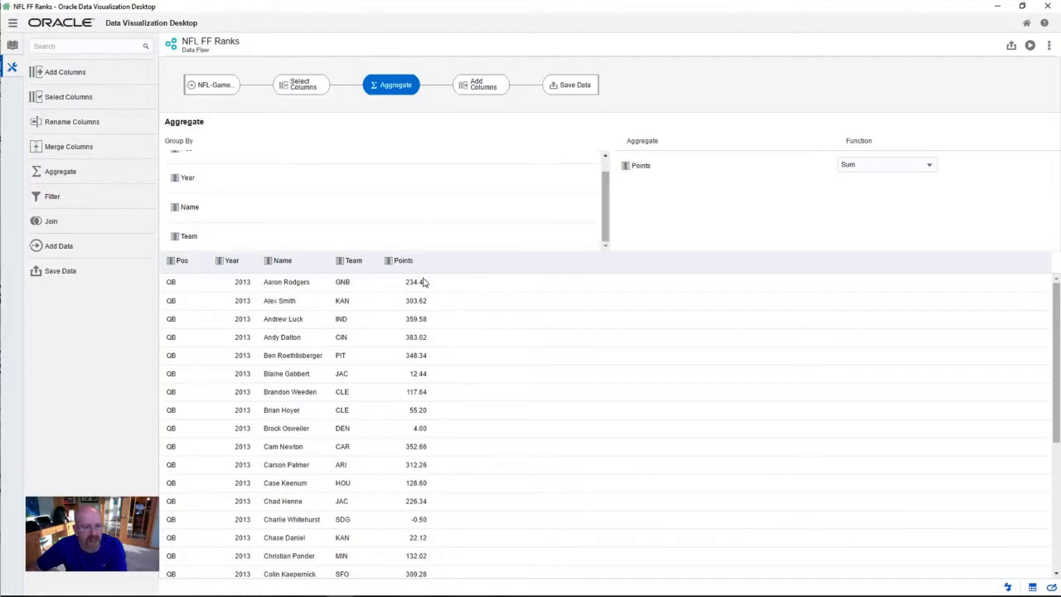
# Step: Inspect the Year Rank and Year Pos Rank formulas in the Add Columns step and the flow's Save Data settings
pyautogui.click(476, 90)
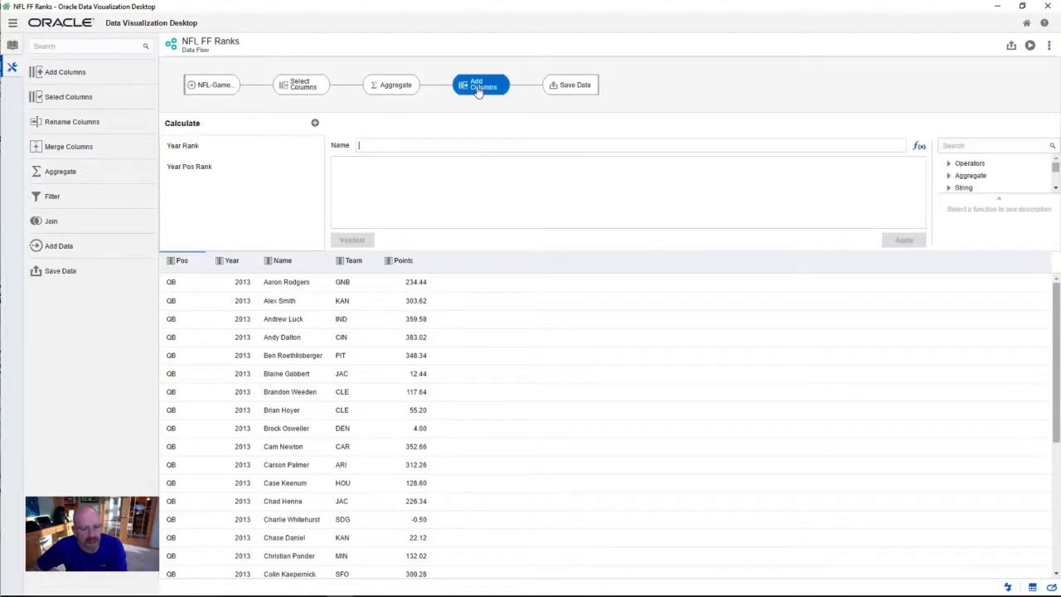
pyautogui.click(219, 145)
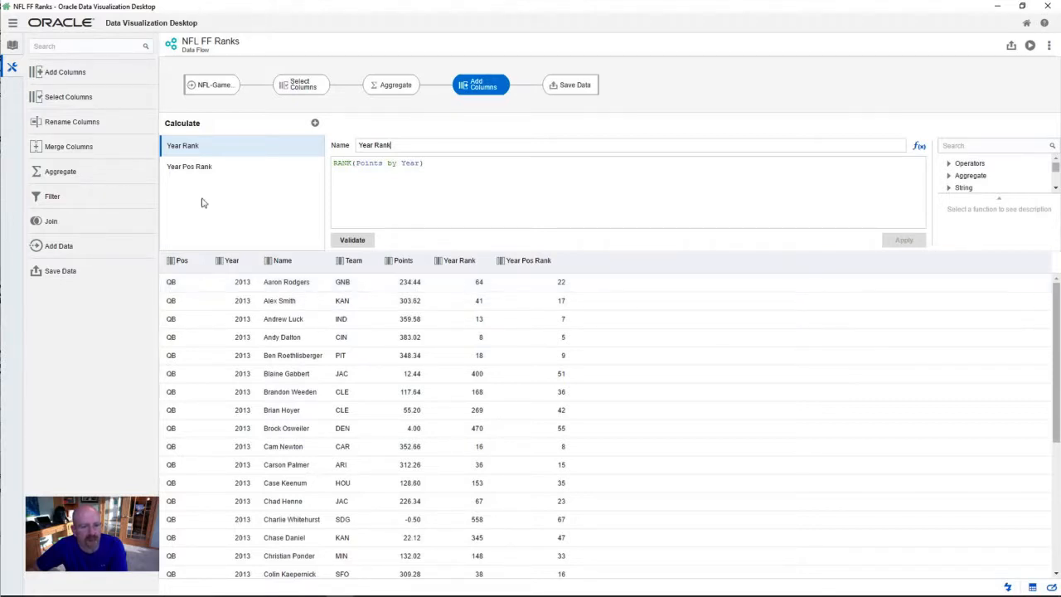
pyautogui.click(202, 168)
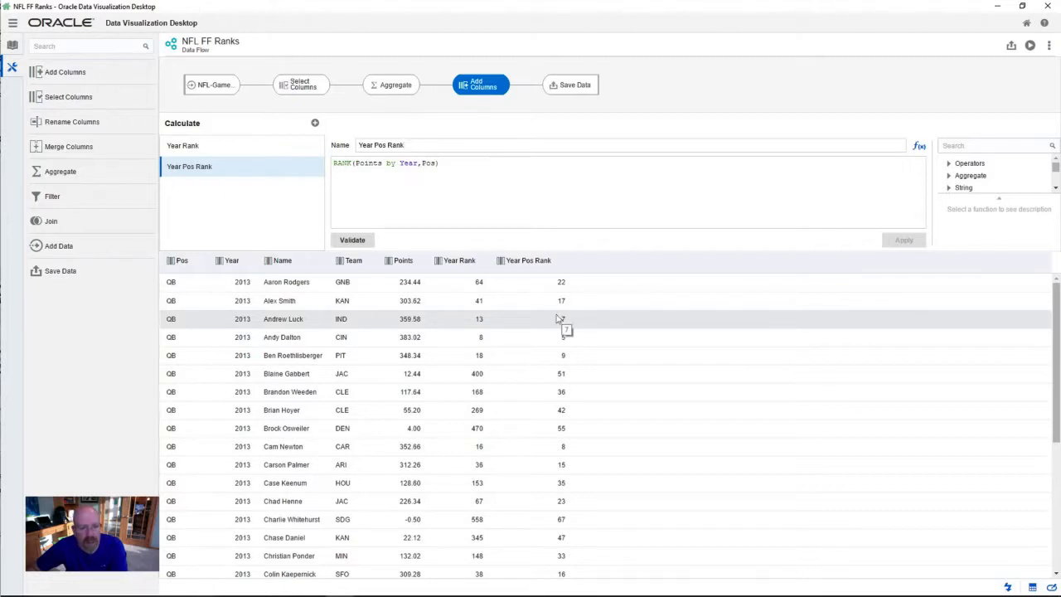
pyautogui.click(571, 86)
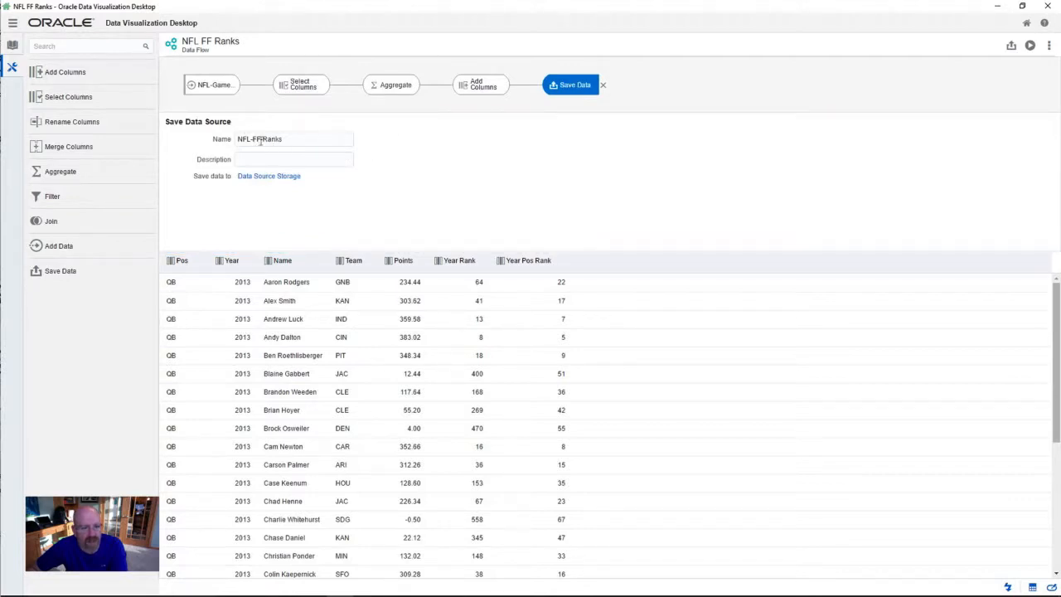
# Step: Leave the data flow and look through the database and file data sources for the saved NFL-FF-Ranks output
pyautogui.click(1026, 23)
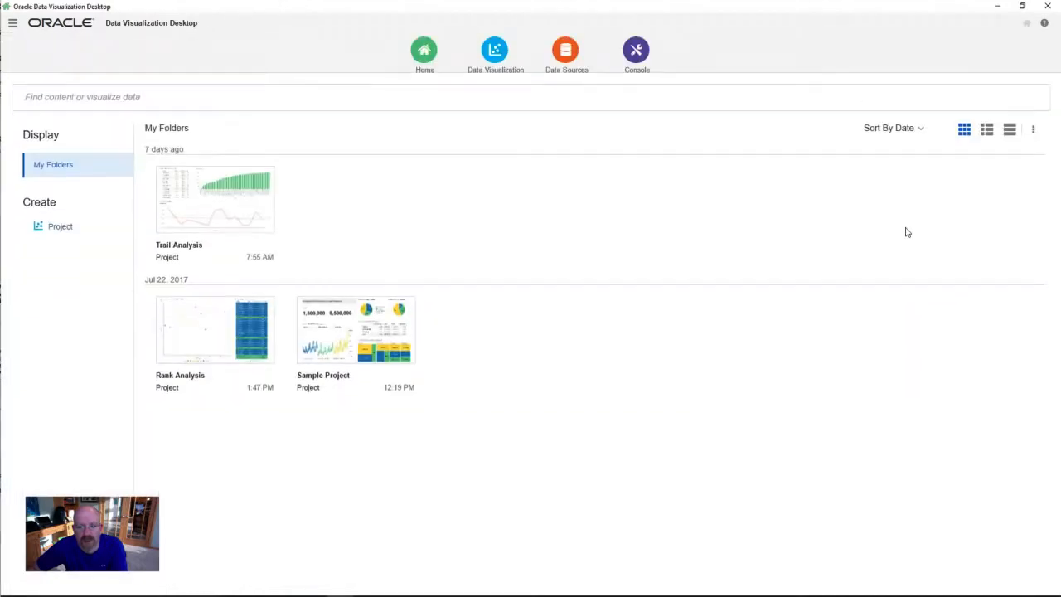
pyautogui.click(571, 52)
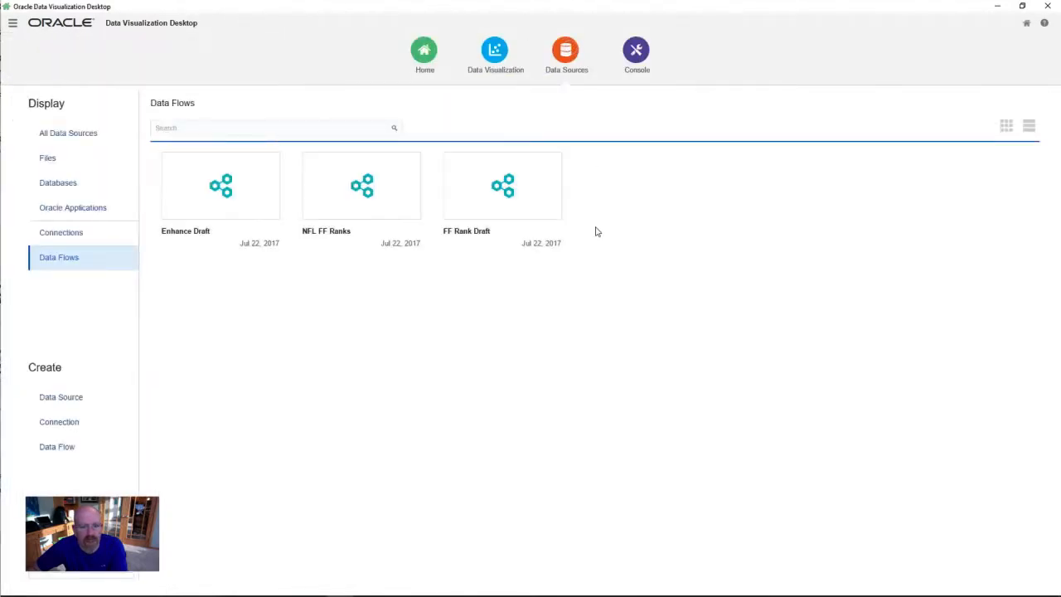
pyautogui.click(88, 182)
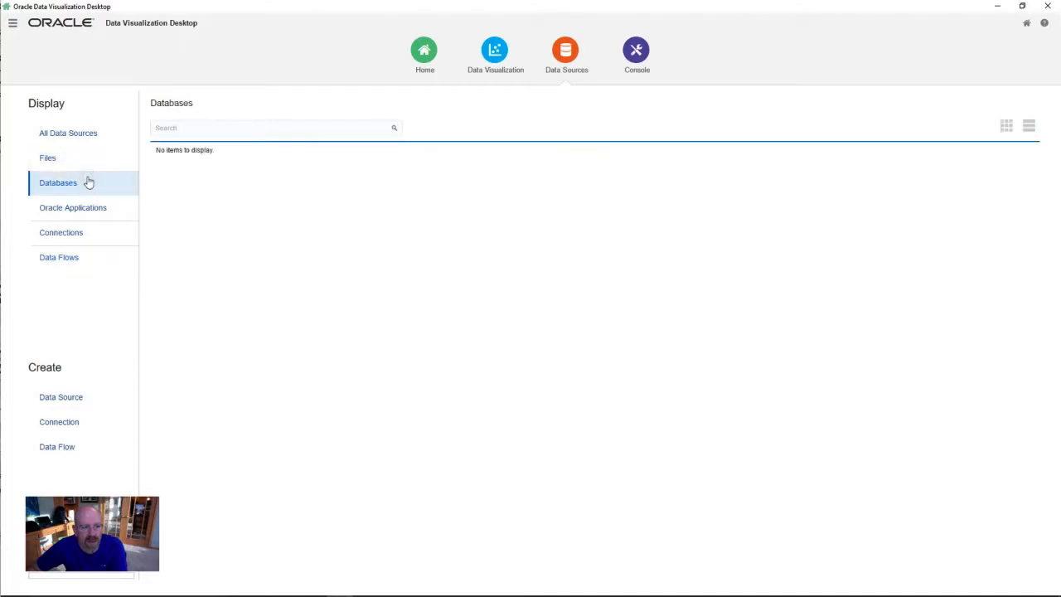
pyautogui.click(85, 165)
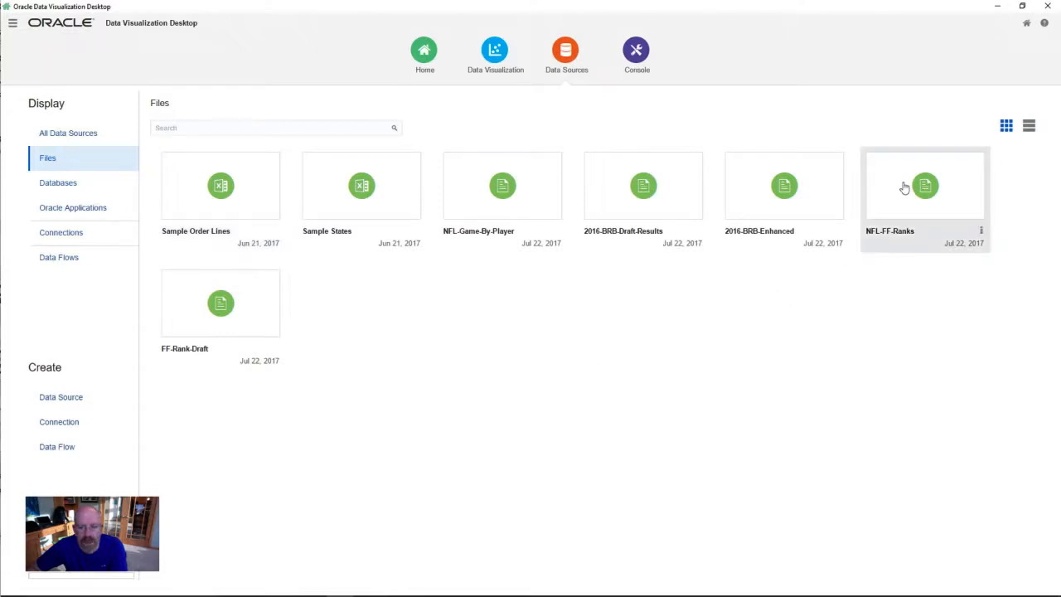
# Step: Open the Enhance Draft data flow and look over the draft results in its input data preview
pyautogui.click(55, 258)
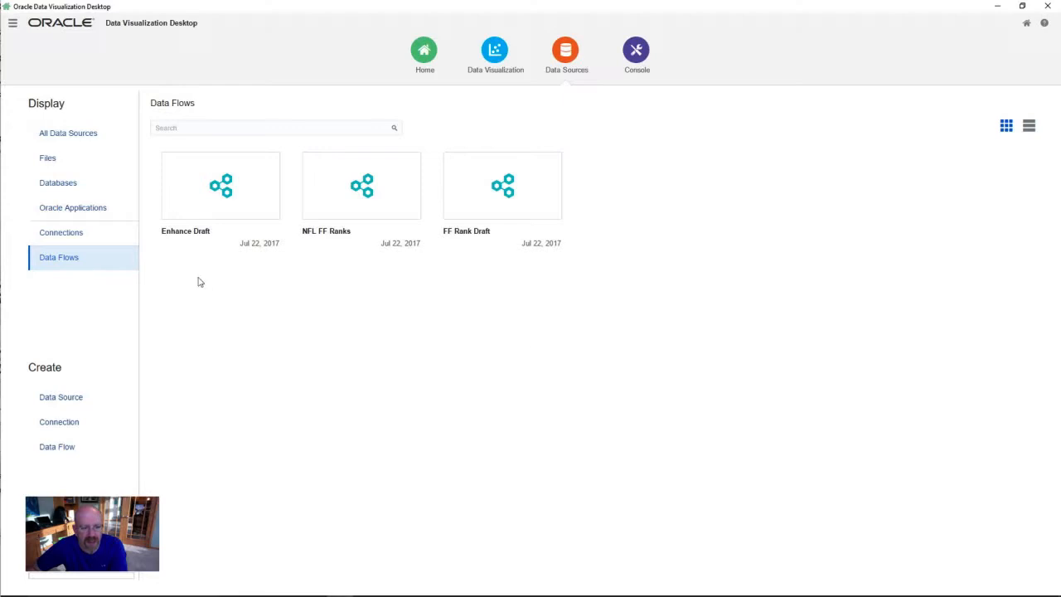
pyautogui.click(276, 232)
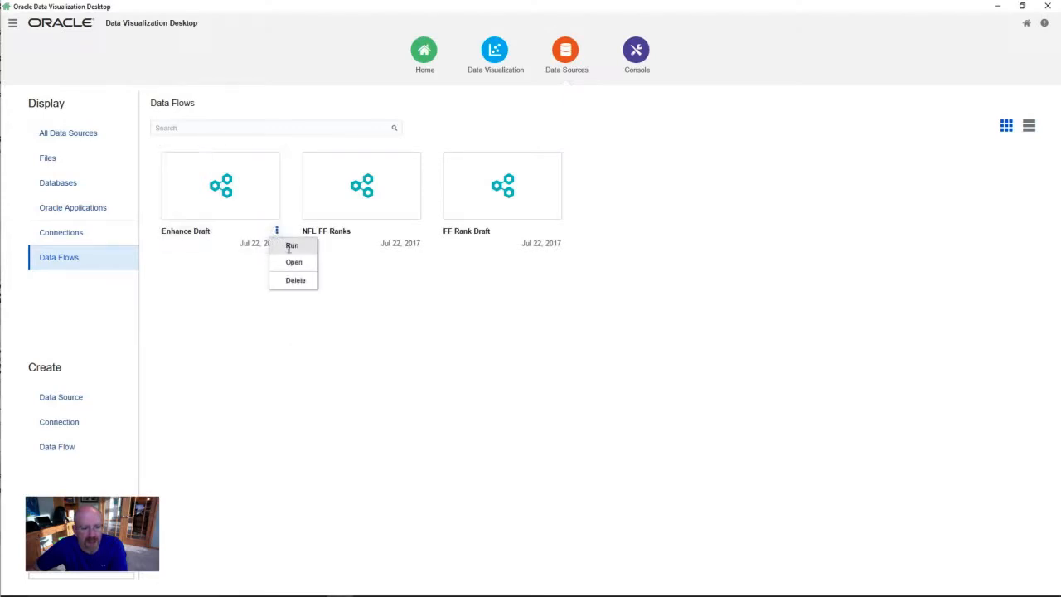
pyautogui.click(293, 263)
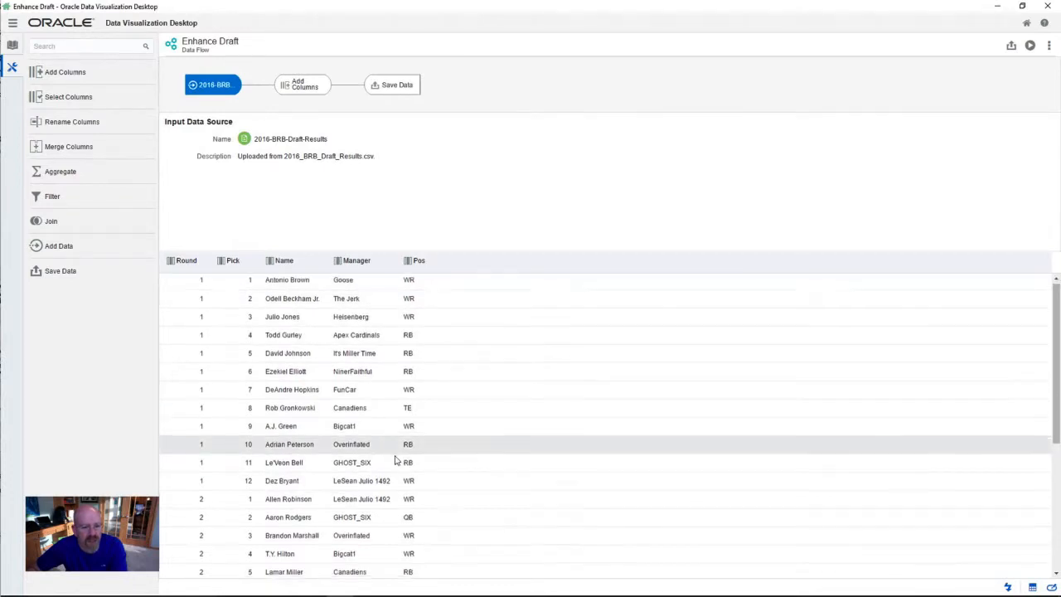
pyautogui.scroll(-1, 396, 461)
pyautogui.scroll(1, 396, 461)
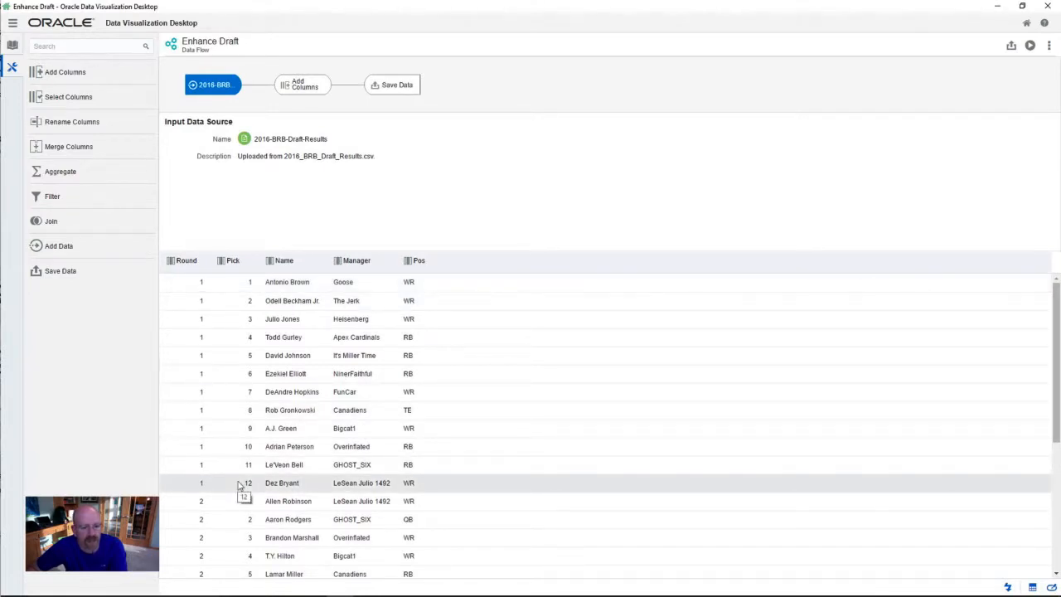
# Step: Inspect the Overall Pick formula in the Add Columns step and the Save Data settings of the Enhance Draft flow
pyautogui.click(298, 88)
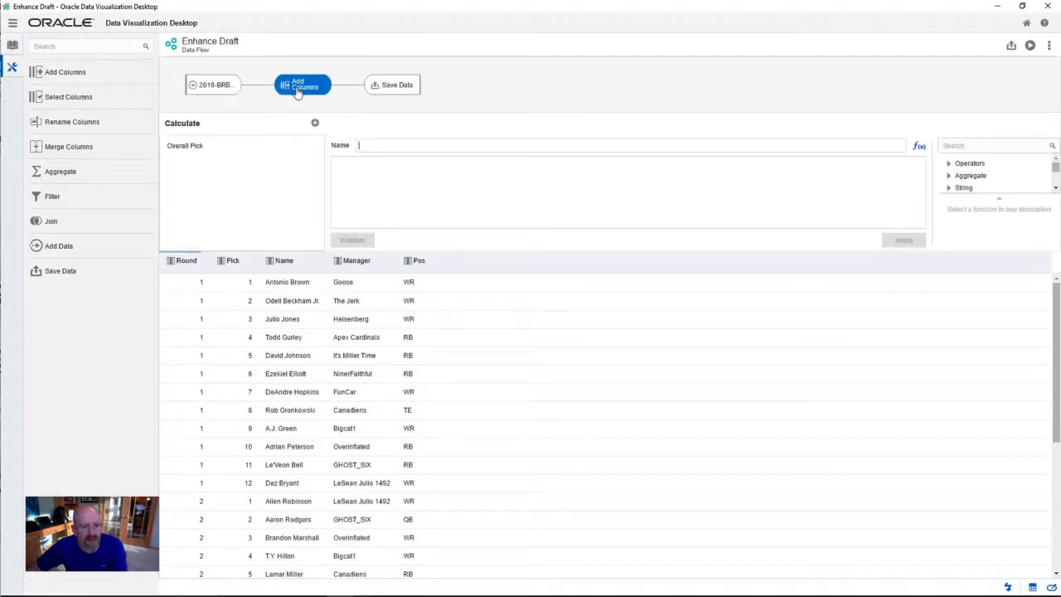
pyautogui.click(265, 141)
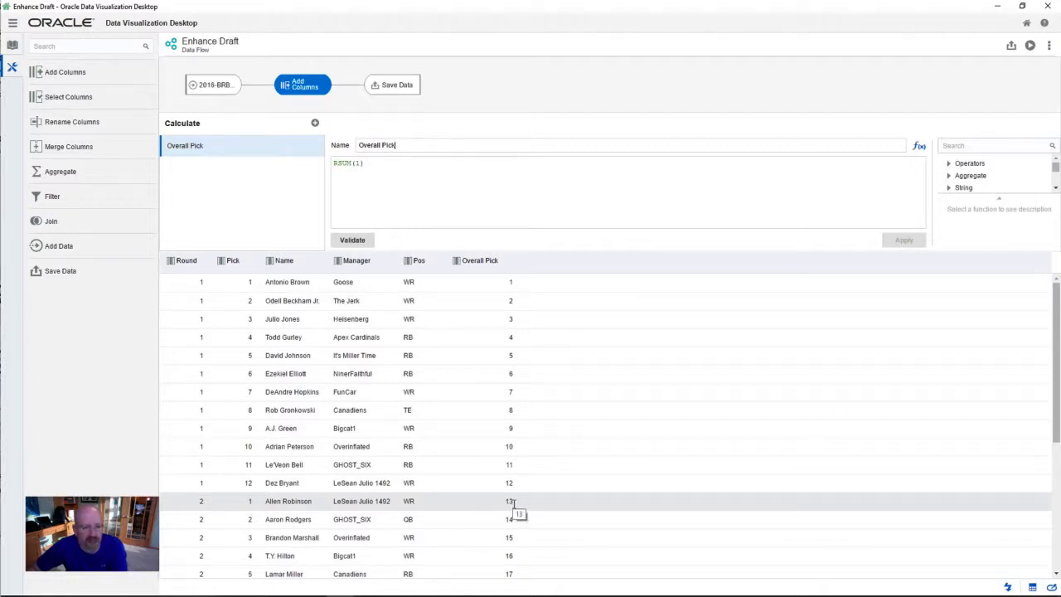
pyautogui.click(396, 87)
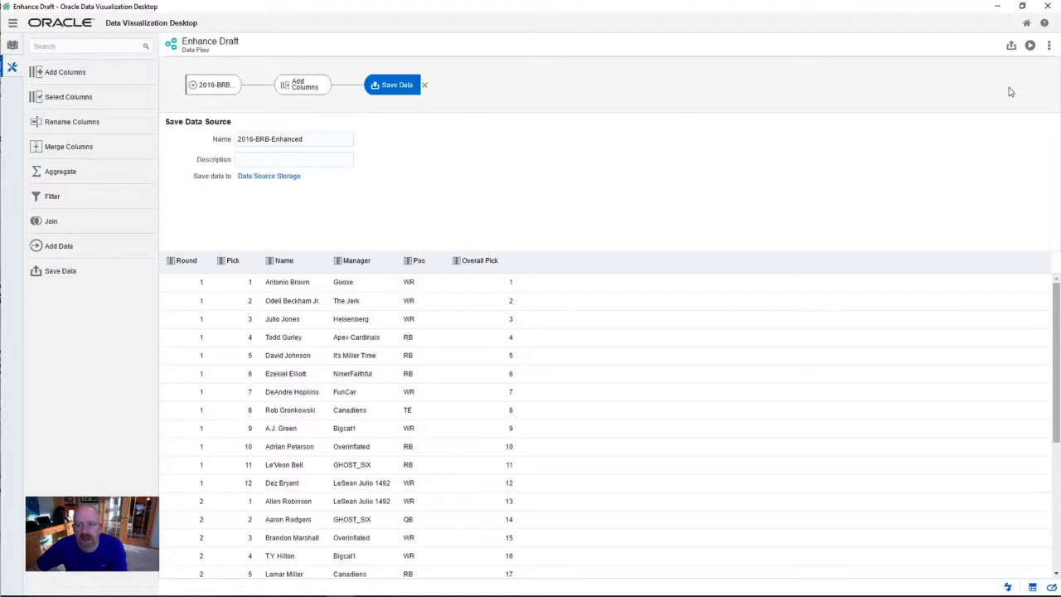
# Step: Open the FF Rank Draft data flow and inspect the Filter step applied to the NFL-FF-Ranks input
pyautogui.click(1026, 25)
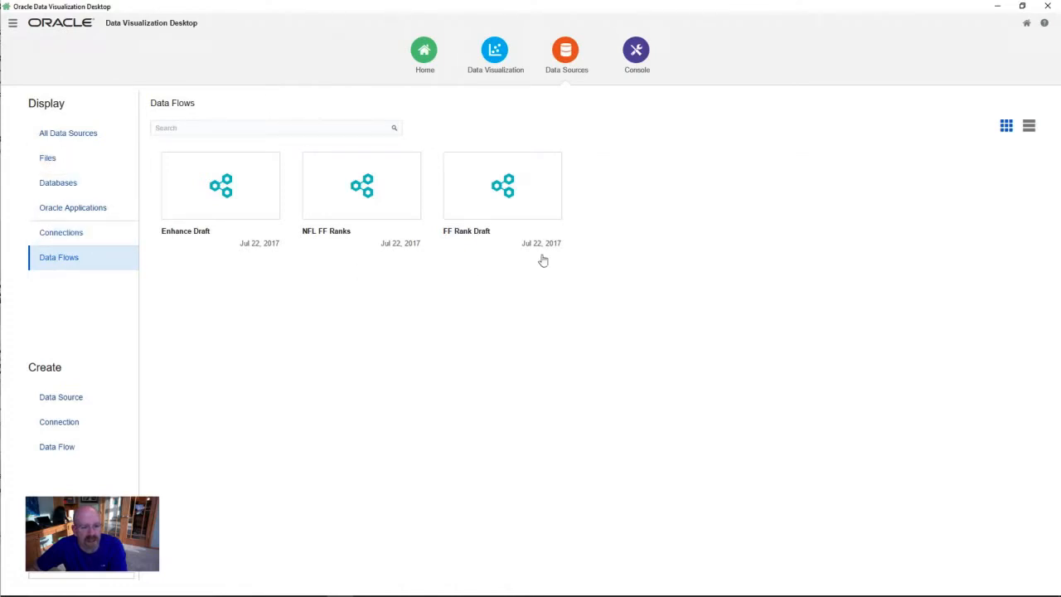
pyautogui.click(559, 230)
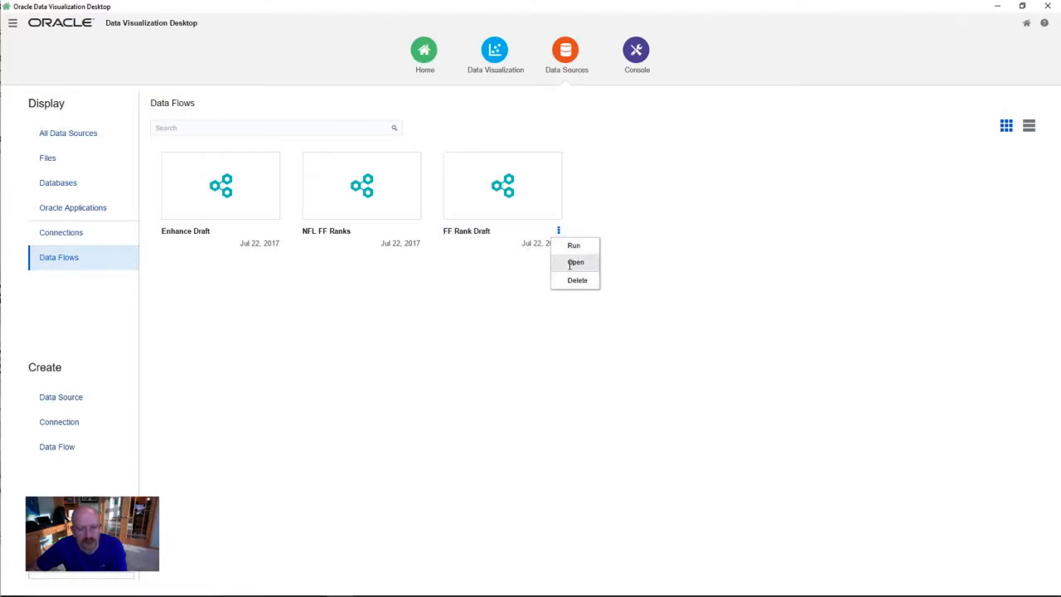
pyautogui.click(572, 262)
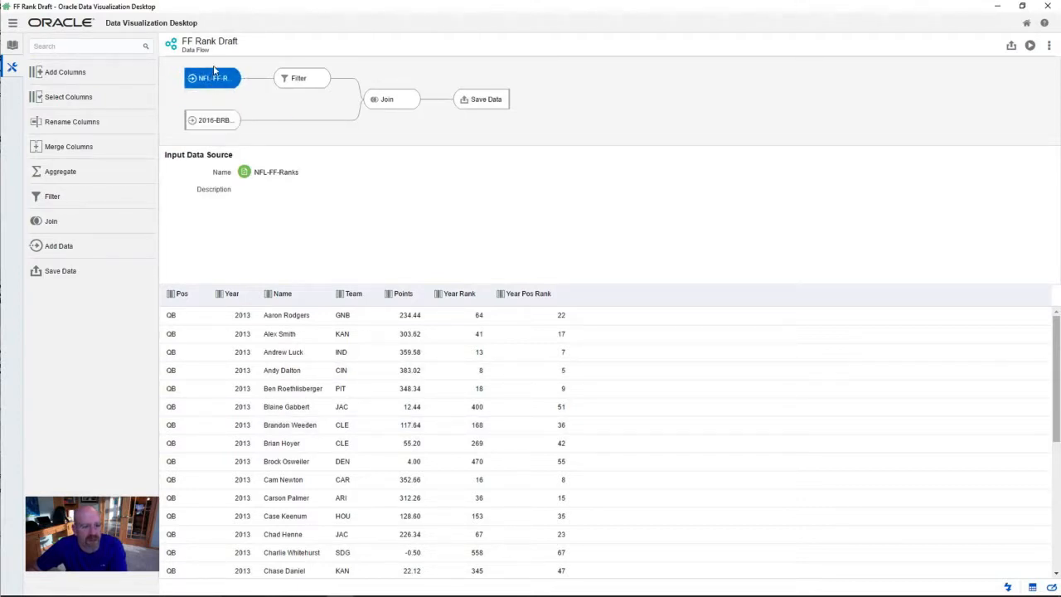
pyautogui.click(292, 86)
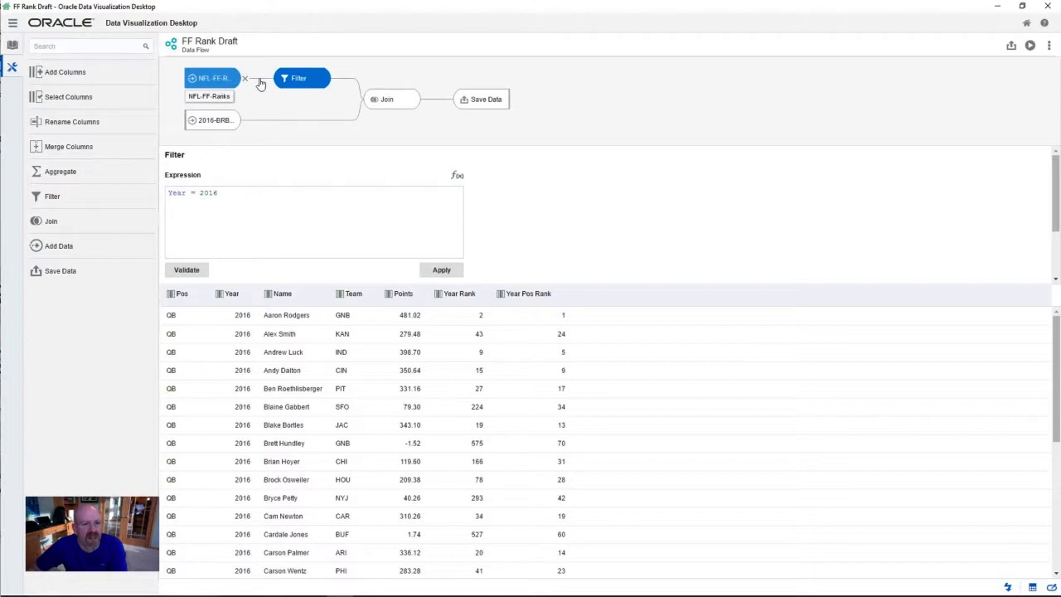
# Step: Inspect the 2016-BRB-Enhanced input, the Join conditions and the Save Data settings of the FF Rank Draft flow
pyautogui.click(210, 121)
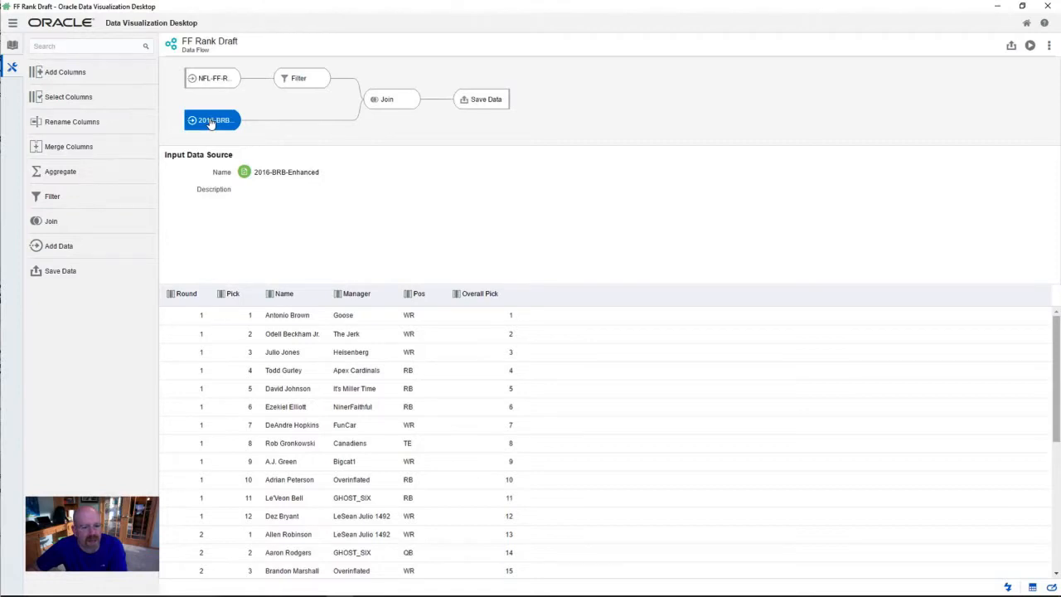
pyautogui.click(402, 105)
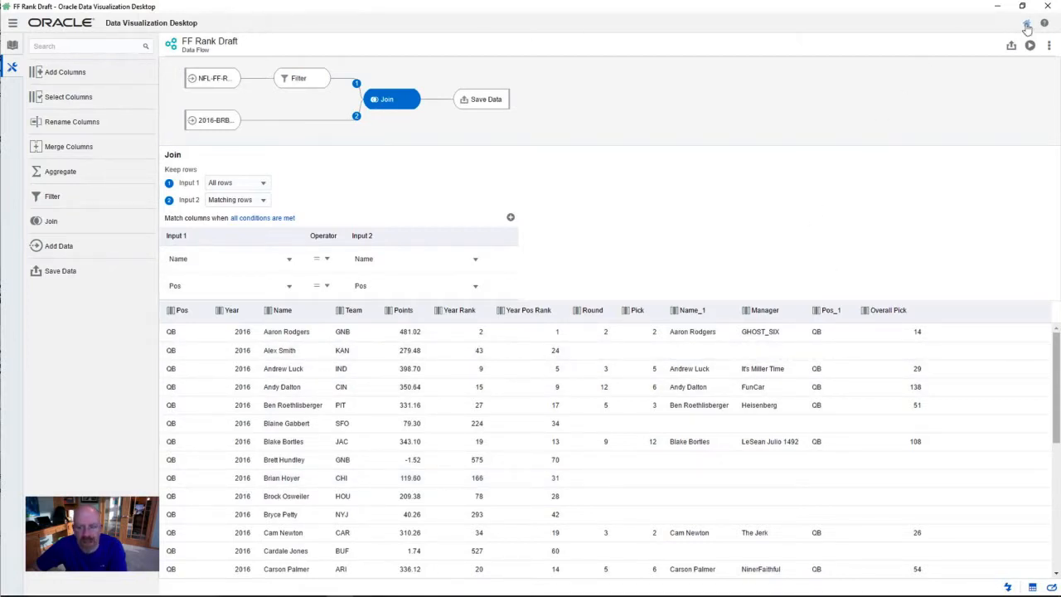
pyautogui.click(476, 101)
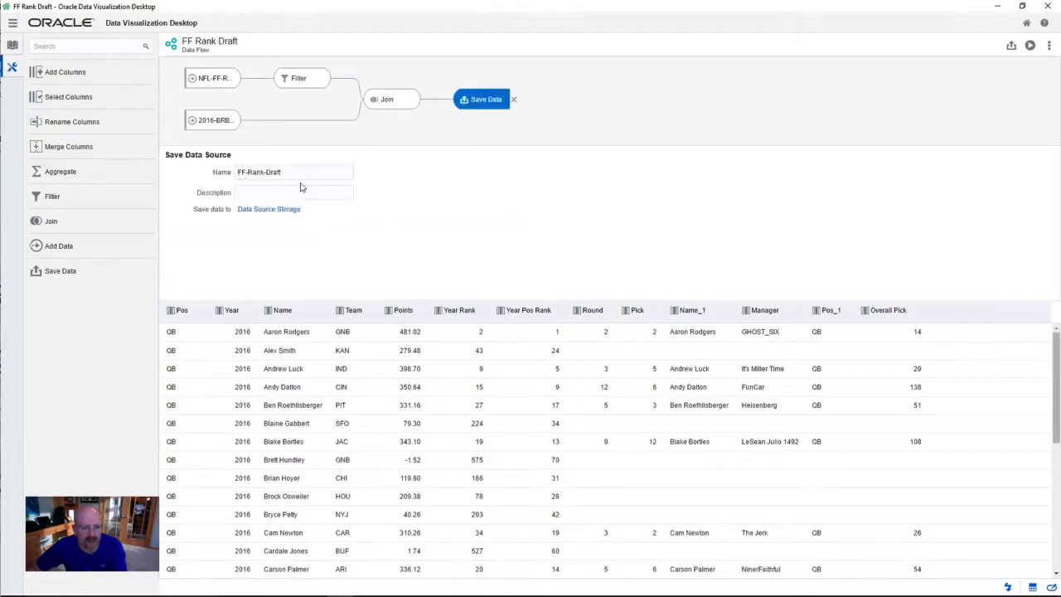
# Step: Leave the data flow and create a new project from the FF-Rank-Draft file data source
pyautogui.click(1026, 23)
pyautogui.click(570, 55)
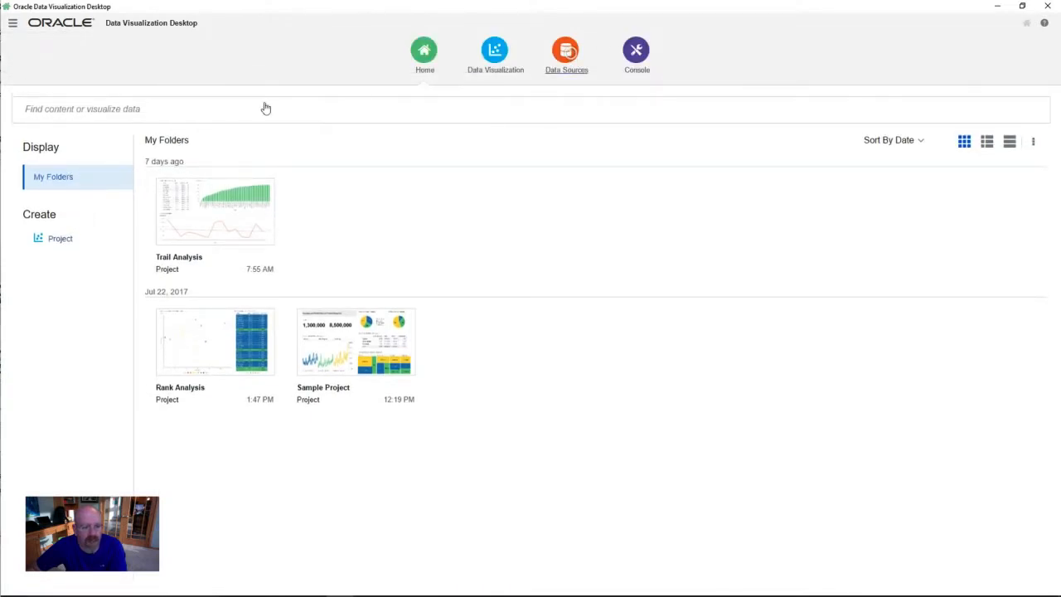
pyautogui.click(76, 183)
pyautogui.click(75, 158)
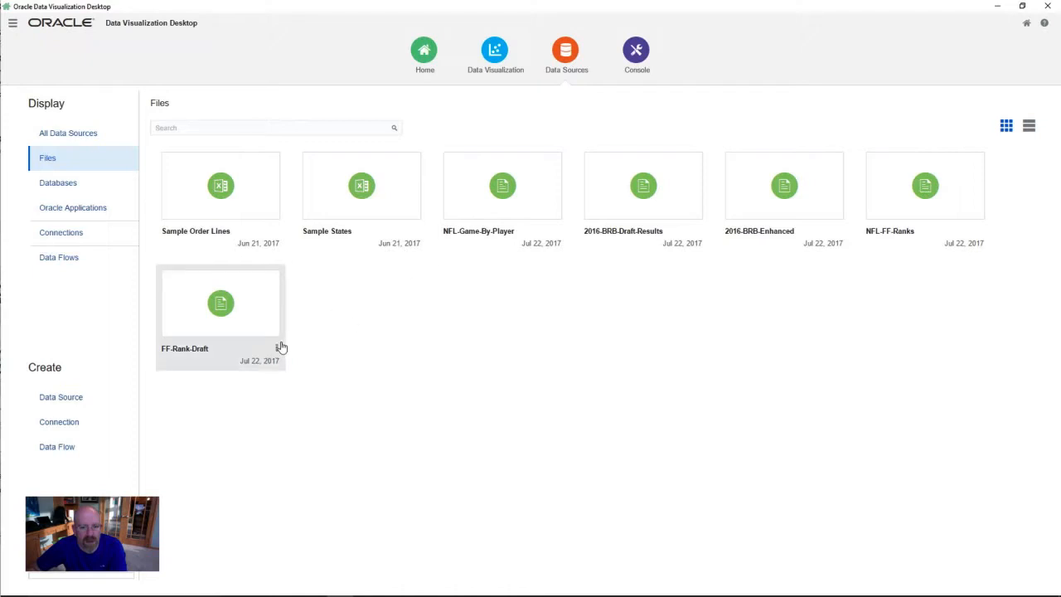
pyautogui.click(276, 348)
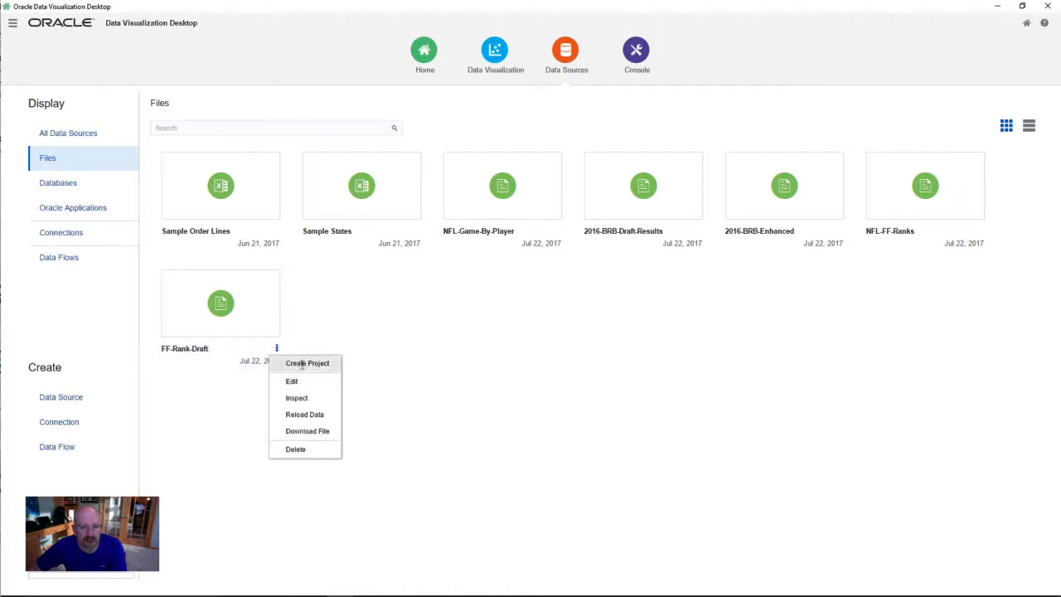
pyautogui.click(302, 365)
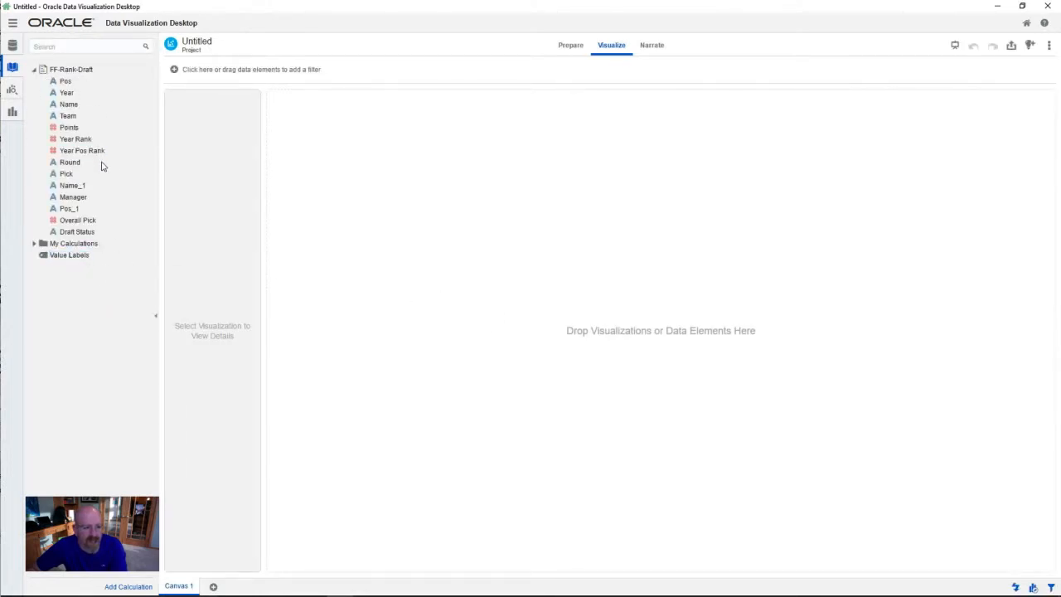
# Step: Create a Table visualization from the Name column of FF-Rank-Draft
pyautogui.click(69, 107)
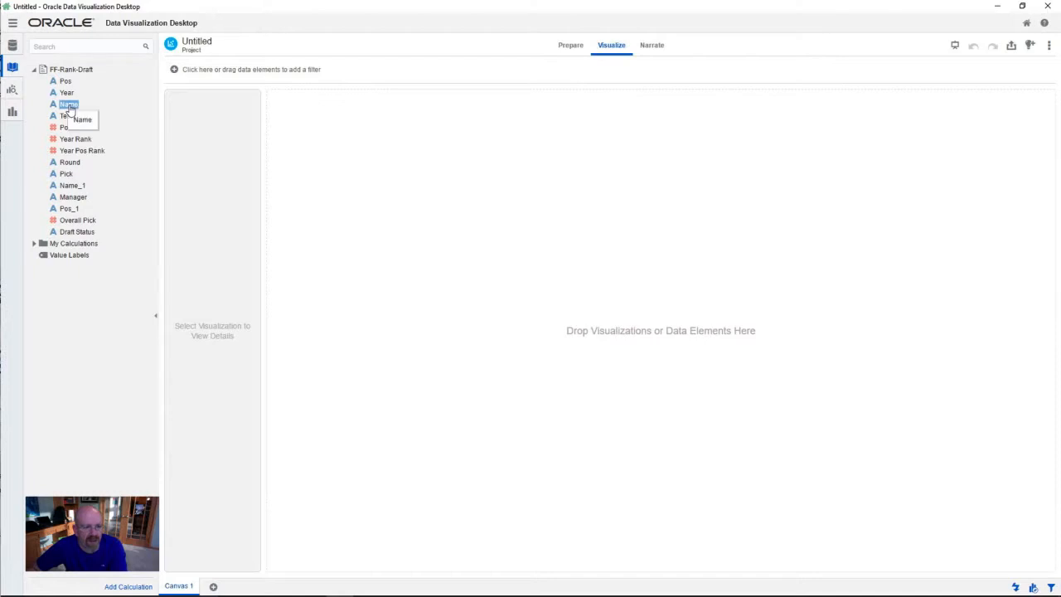
pyautogui.rightClick(70, 108)
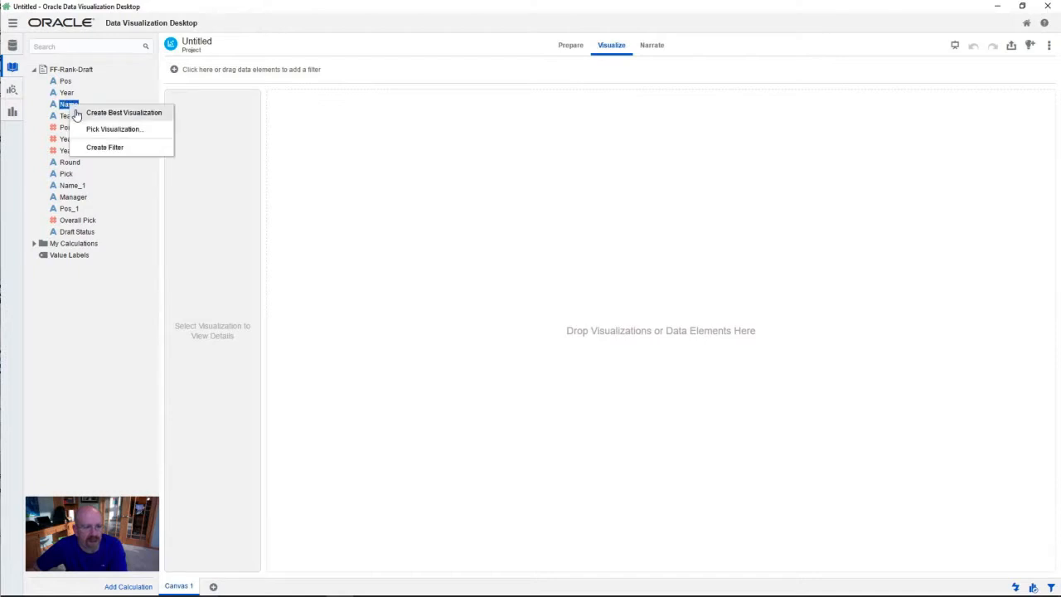
pyautogui.click(96, 129)
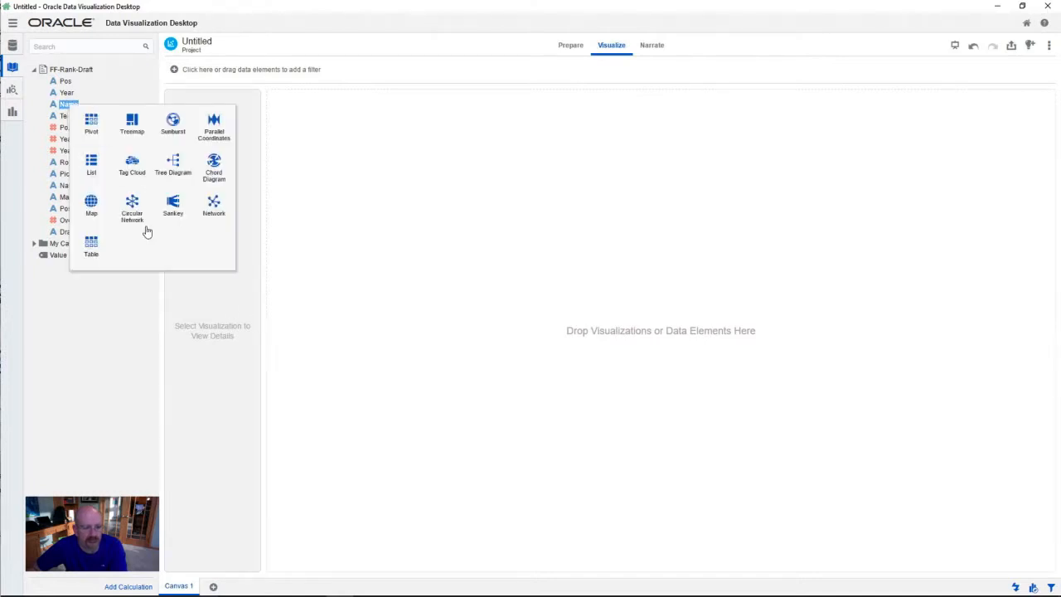
pyautogui.click(91, 246)
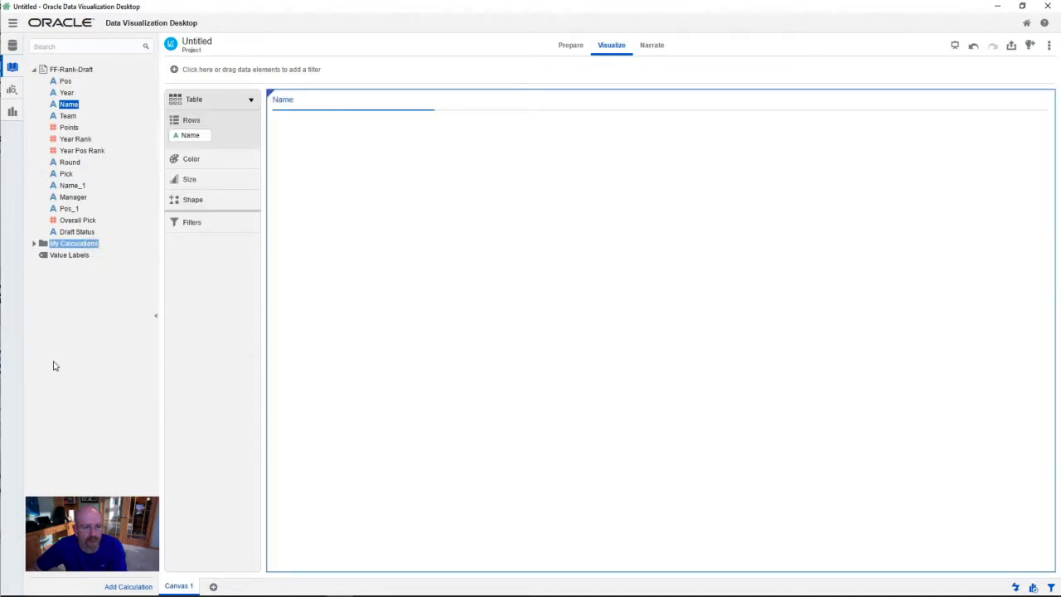
# Step: Add the Pos, Points, Year Rank, Year Pos Rank and Overall Pick columns to the table, in that order
pyautogui.click(62, 82)
pyautogui.doubleClick(62, 82)
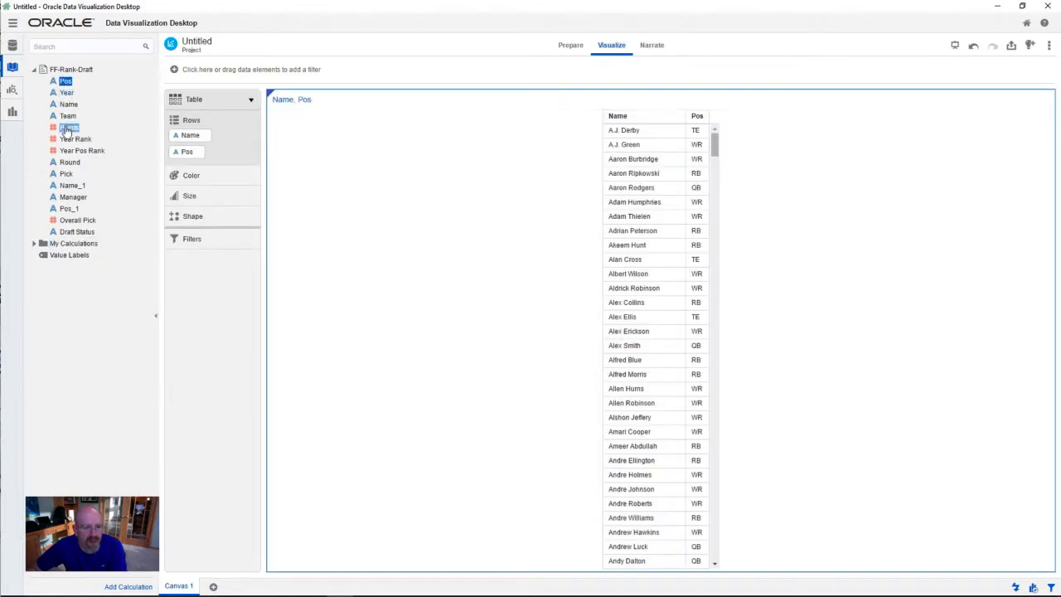
pyautogui.click(65, 128)
pyautogui.doubleClick(66, 128)
pyautogui.click(68, 139)
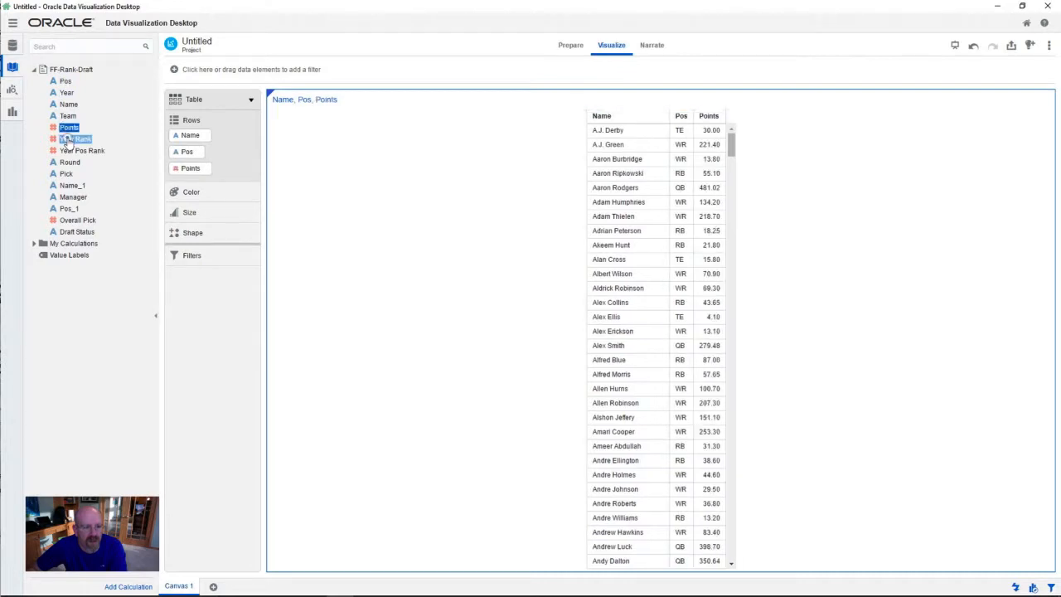
pyautogui.doubleClick(68, 141)
pyautogui.click(70, 152)
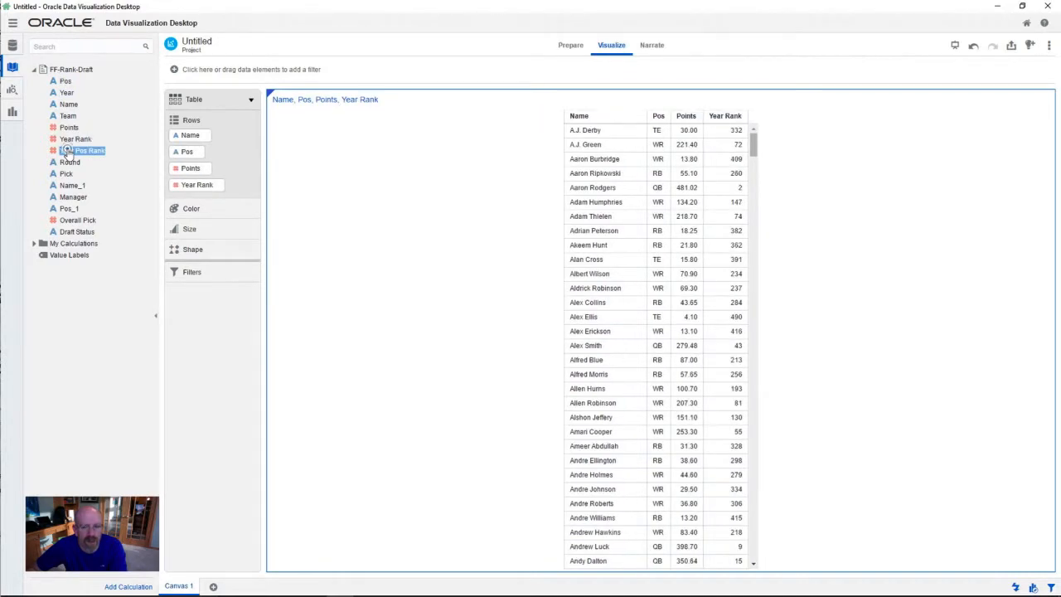
pyautogui.doubleClick(69, 152)
pyautogui.click(73, 221)
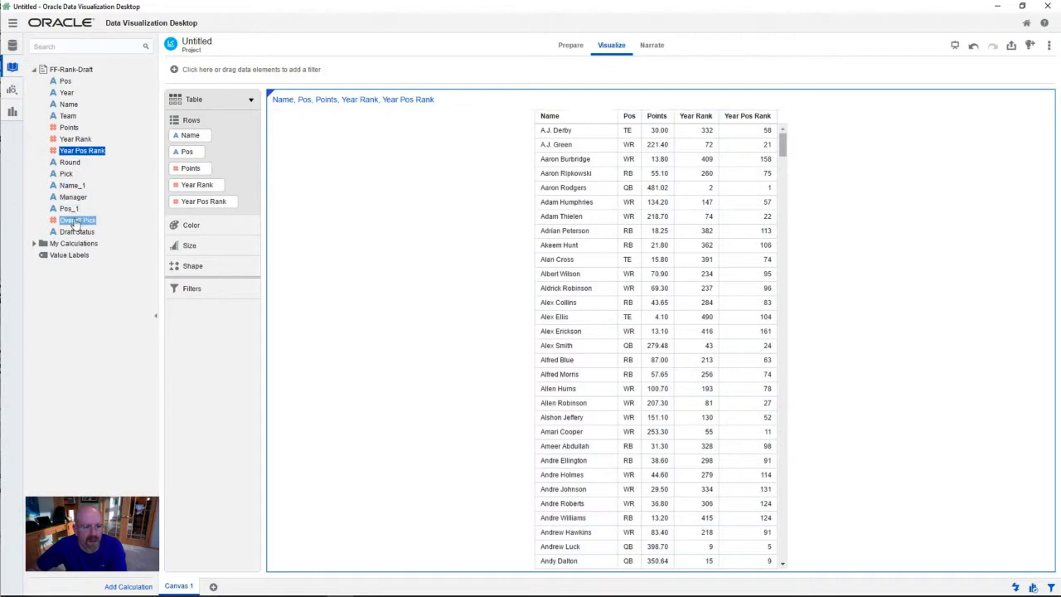
pyautogui.doubleClick(73, 220)
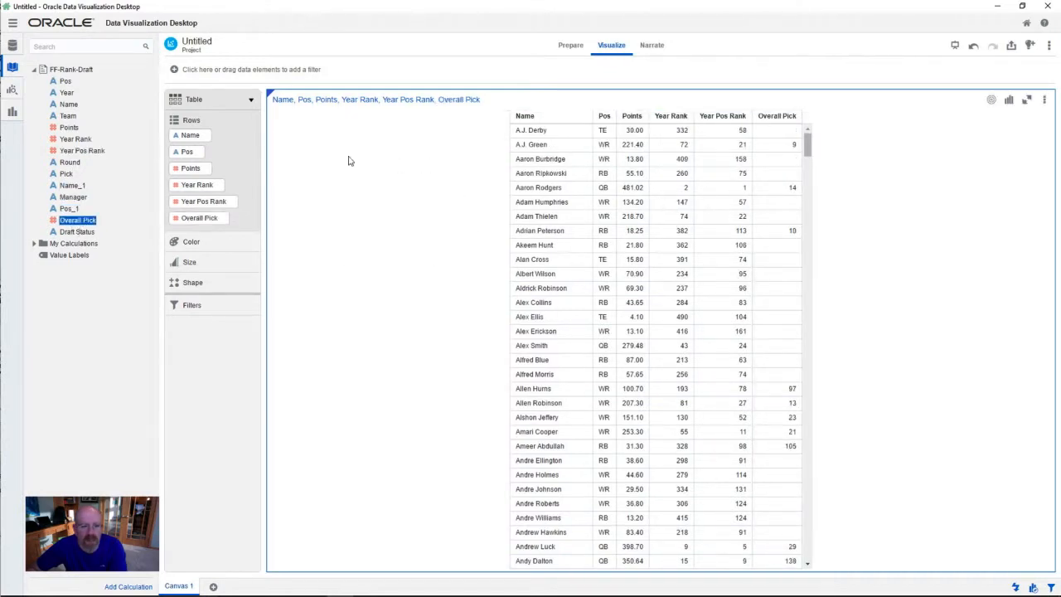
# Step: Create a canvas filter on the Pos column, leaving it set to all positions
pyautogui.rightClick(66, 81)
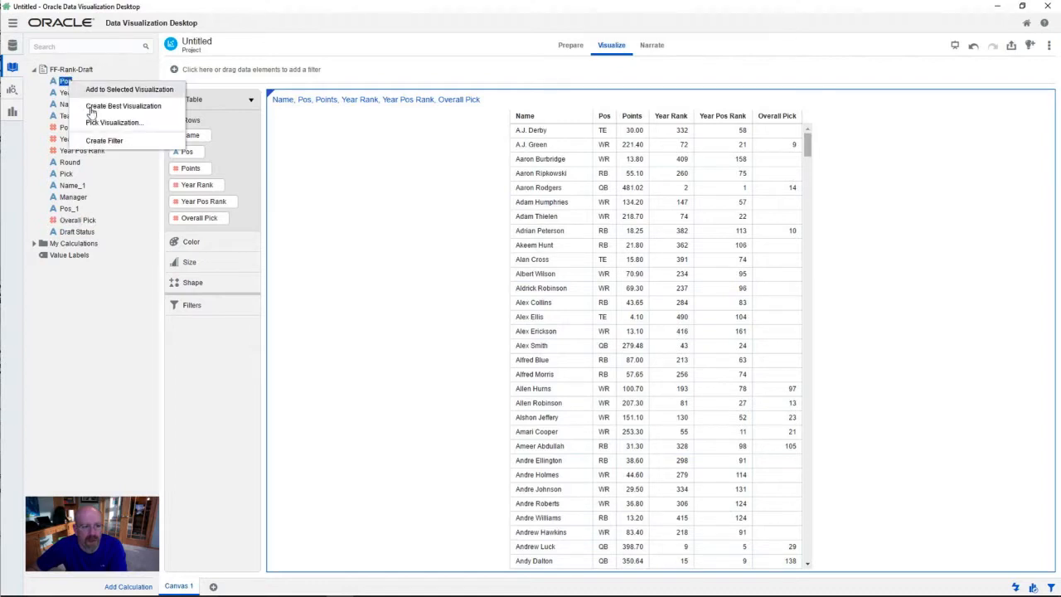
pyautogui.click(103, 140)
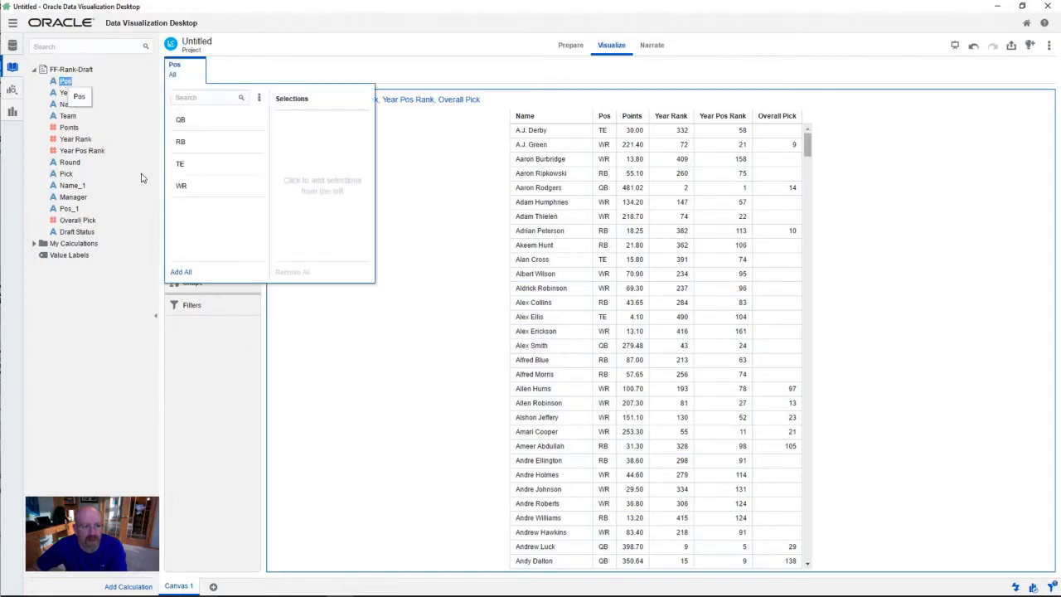
pyautogui.click(448, 166)
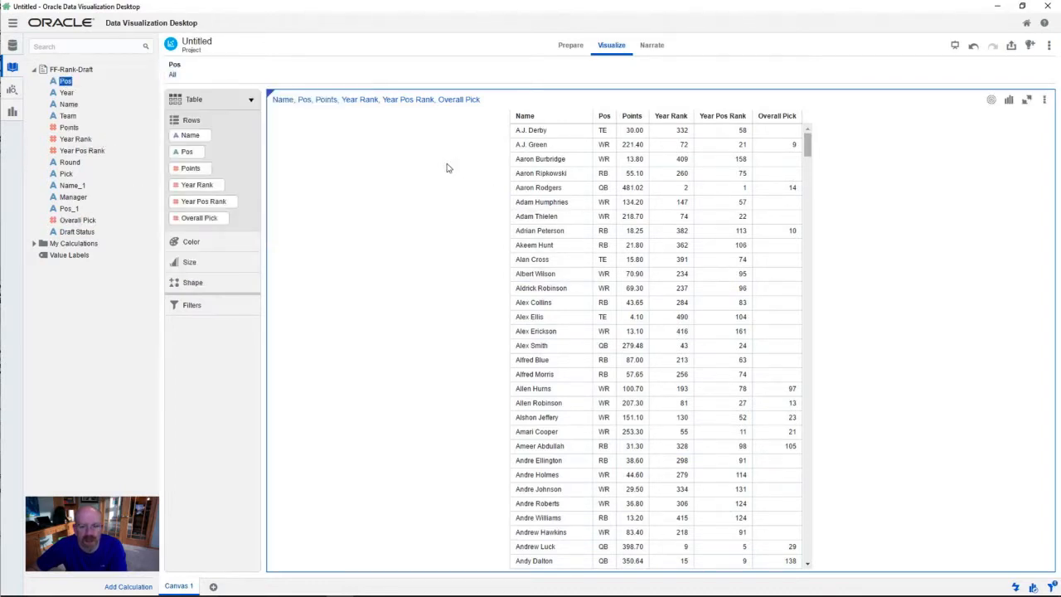
# Step: Sort the table by Year Rank from low to high
pyautogui.rightClick(192, 187)
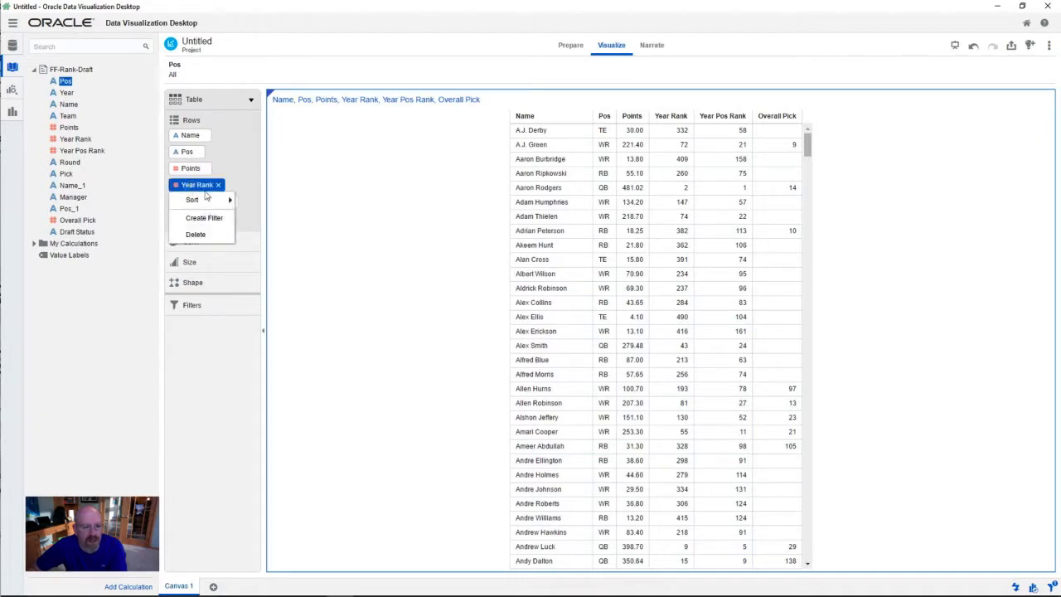
pyautogui.moveTo(214, 200)
pyautogui.click(263, 200)
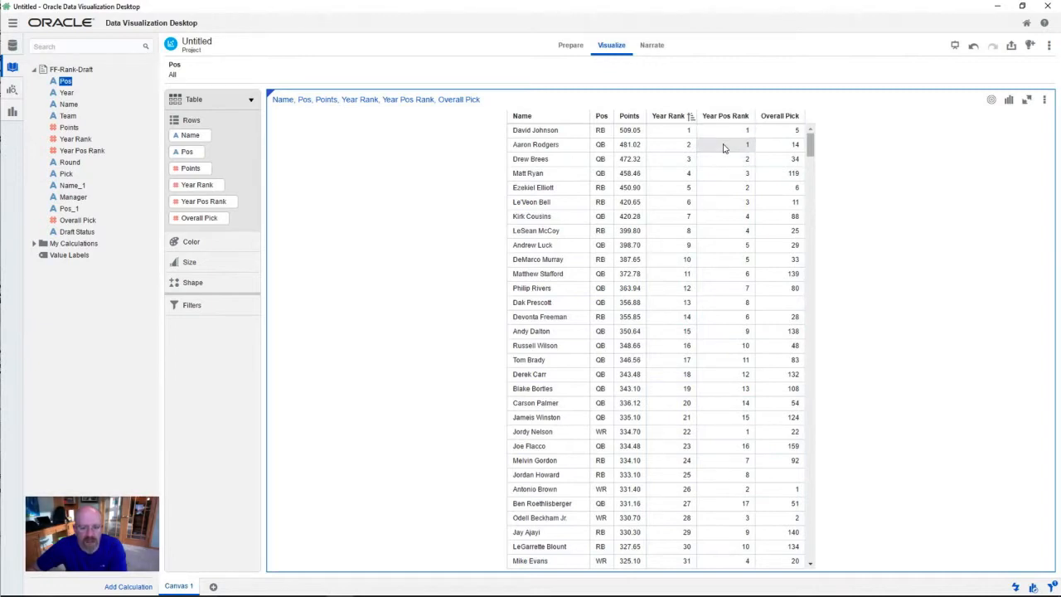
# Step: Restrict the Pos filter to QB so the table lists only quarterbacks
pyautogui.click(172, 75)
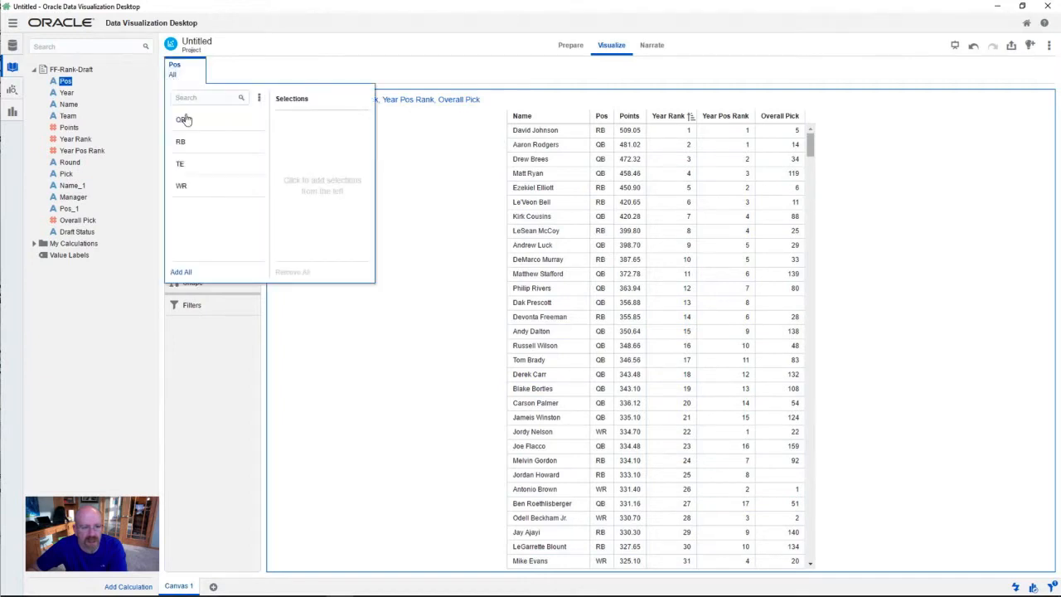
pyautogui.click(184, 121)
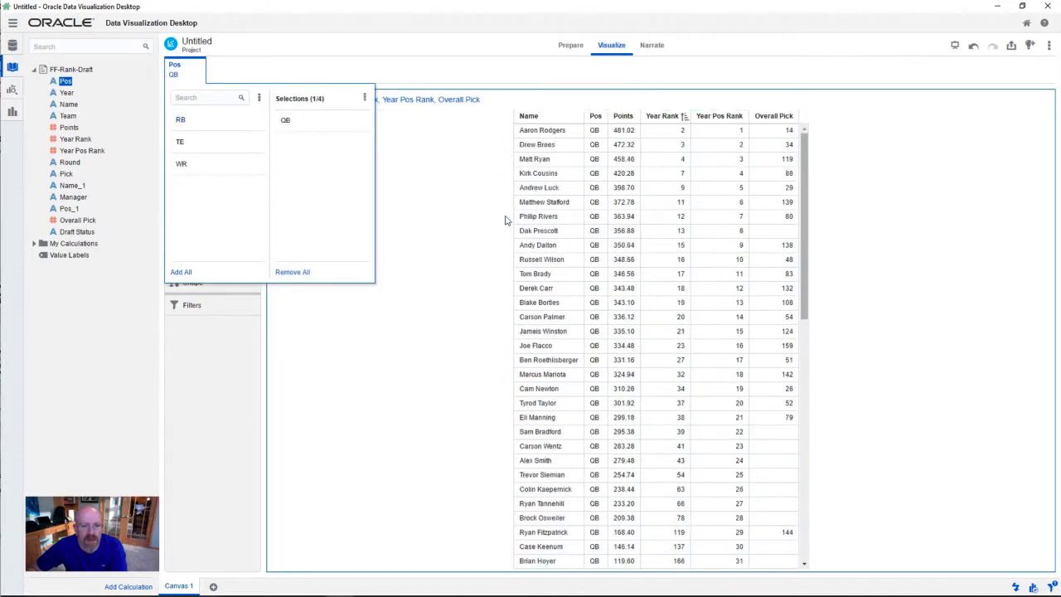
pyautogui.click(439, 180)
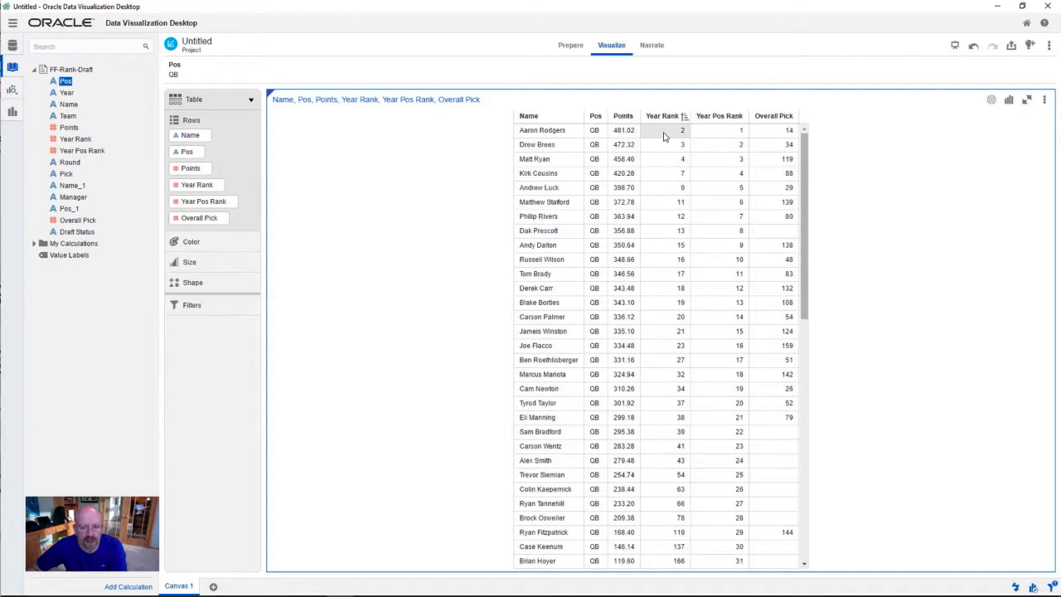